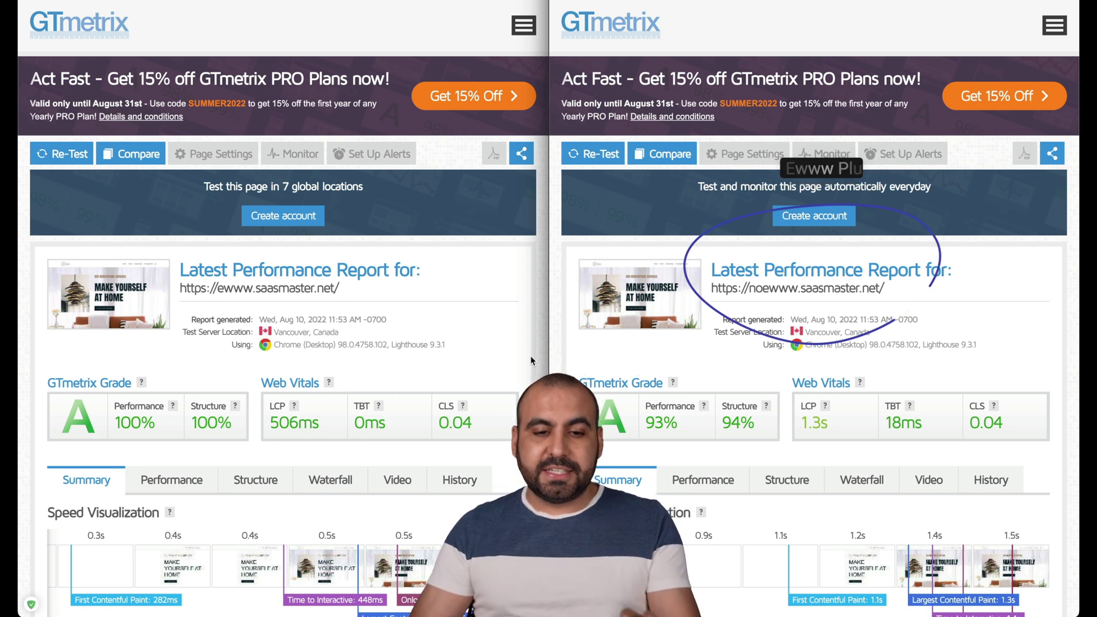
# Compare both GTmetrix reports, re-test ewww.saasmaster.net, and stretch the AppSumo deal window full width.
pyautogui.scroll(-3, 423, 404)
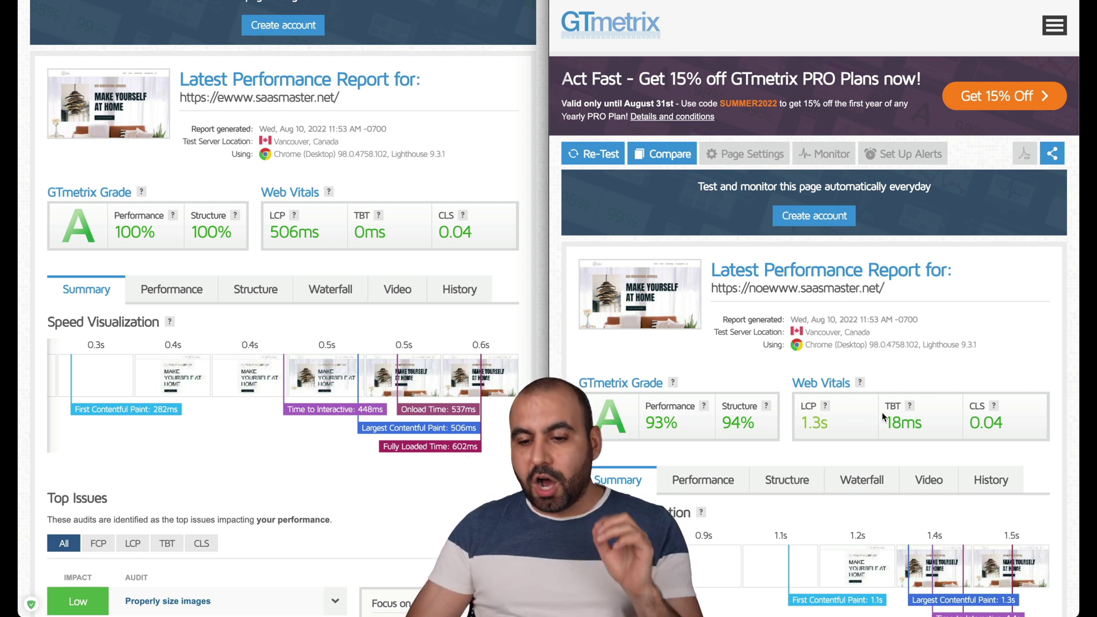
pyautogui.scroll(-3, 882, 412)
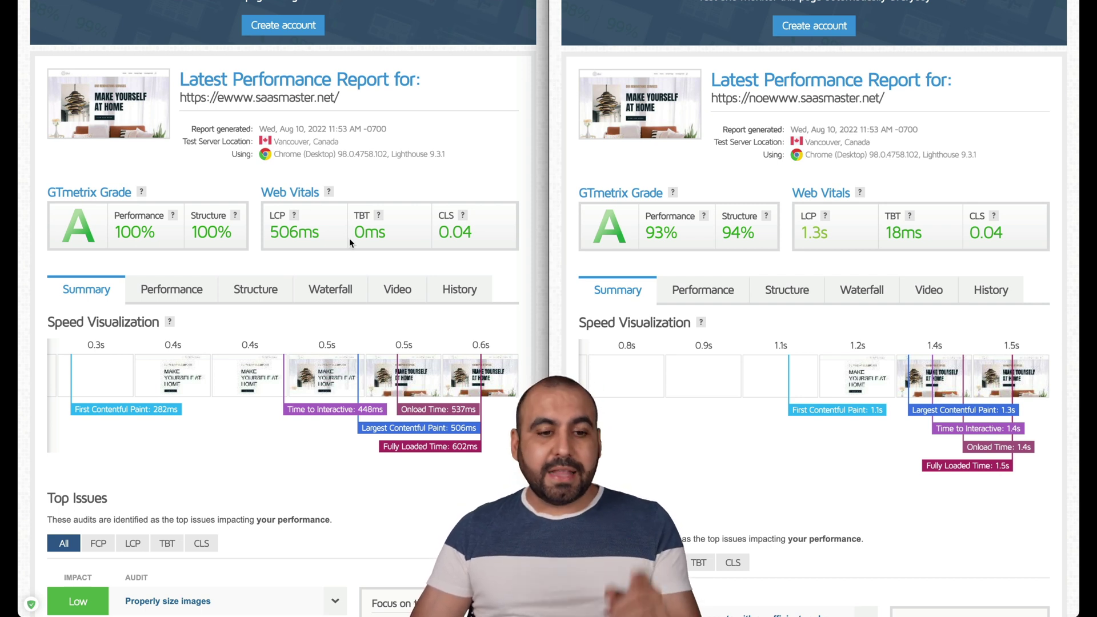
pyautogui.scroll(4, 349, 238)
pyautogui.scroll(4, 814, 229)
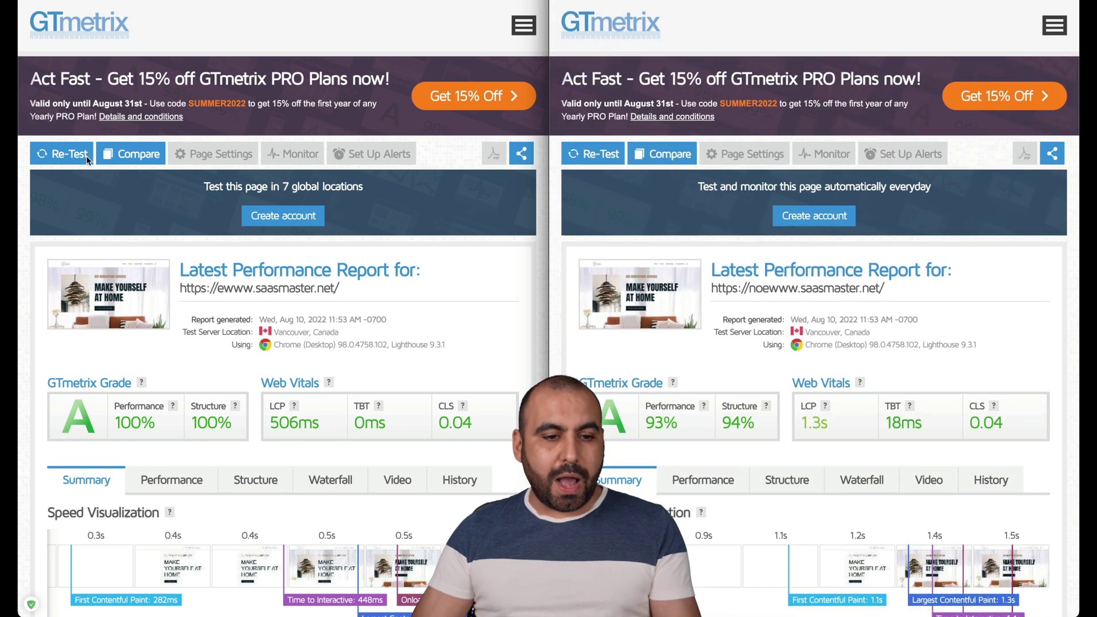
pyautogui.click(87, 159)
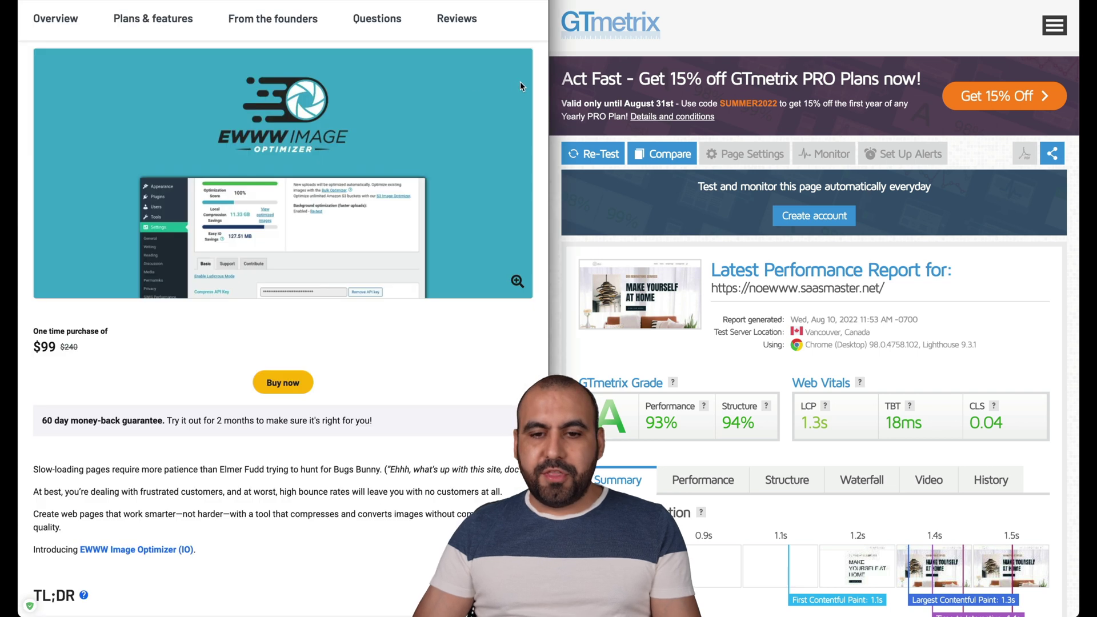
pyautogui.moveTo(545, 70); pyautogui.dragTo(1076, 72)
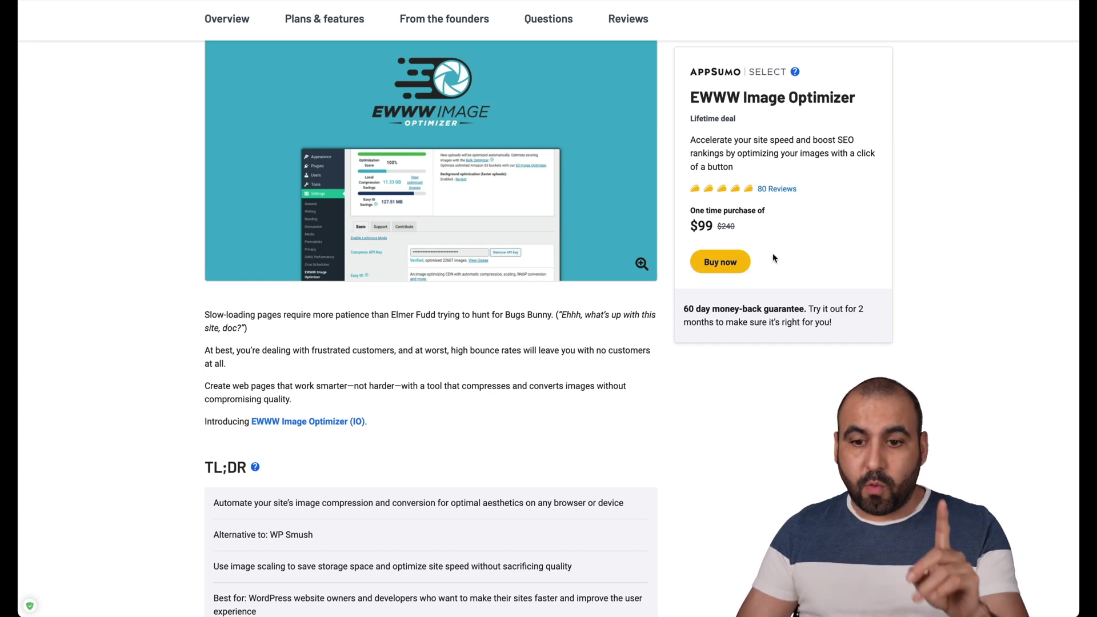
# Find the $99 License Tier 1 card and highlight its 200 GB monthly bandwidth line.
pyautogui.scroll(-20, 780, 341)
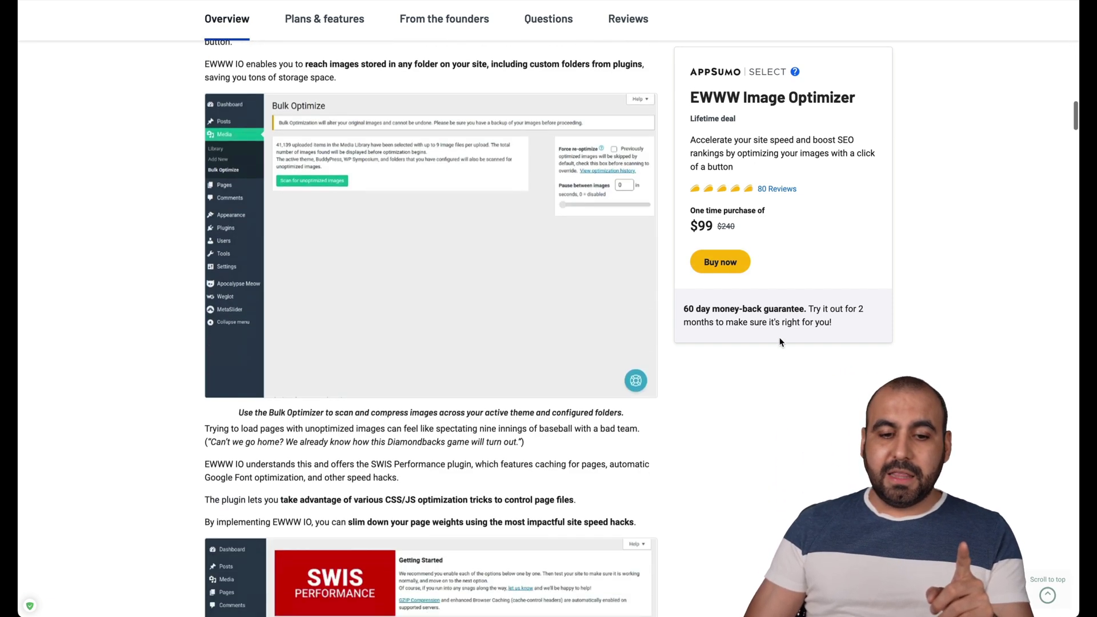
pyautogui.scroll(5, 780, 342)
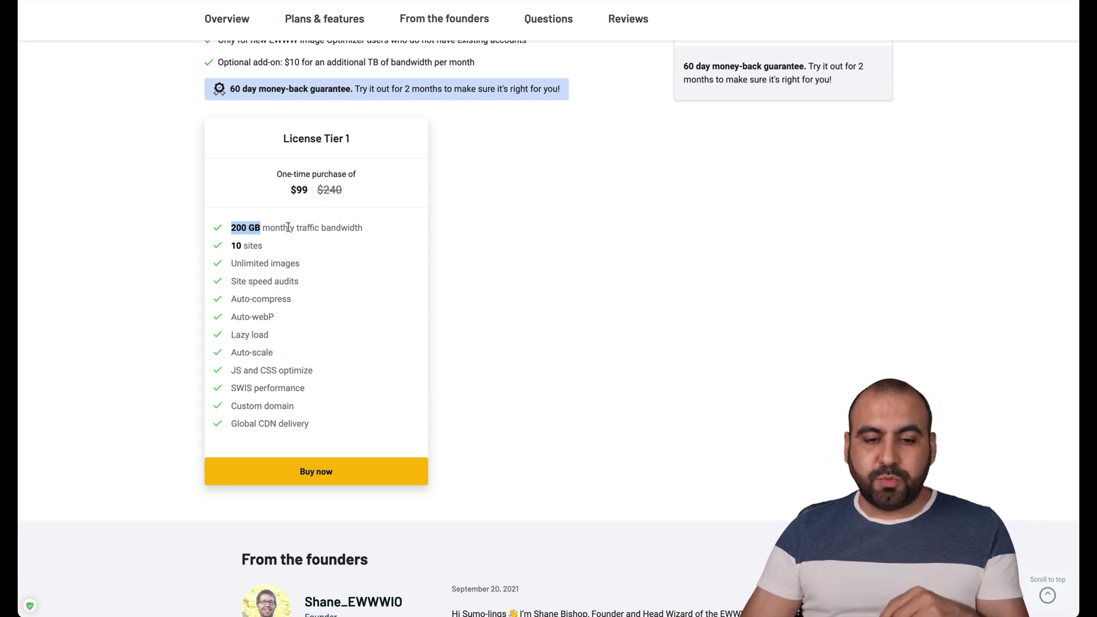
pyautogui.moveTo(288, 227); pyautogui.dragTo(356, 228)
pyautogui.click(356, 227)
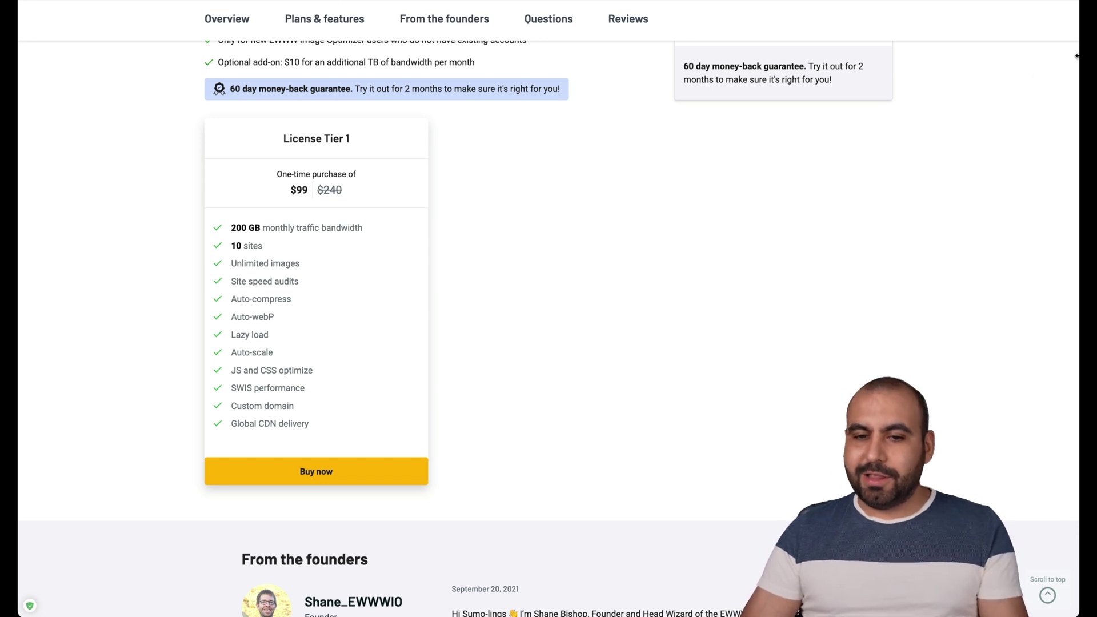
pyautogui.moveTo(1076, 56); pyautogui.dragTo(546, 87)
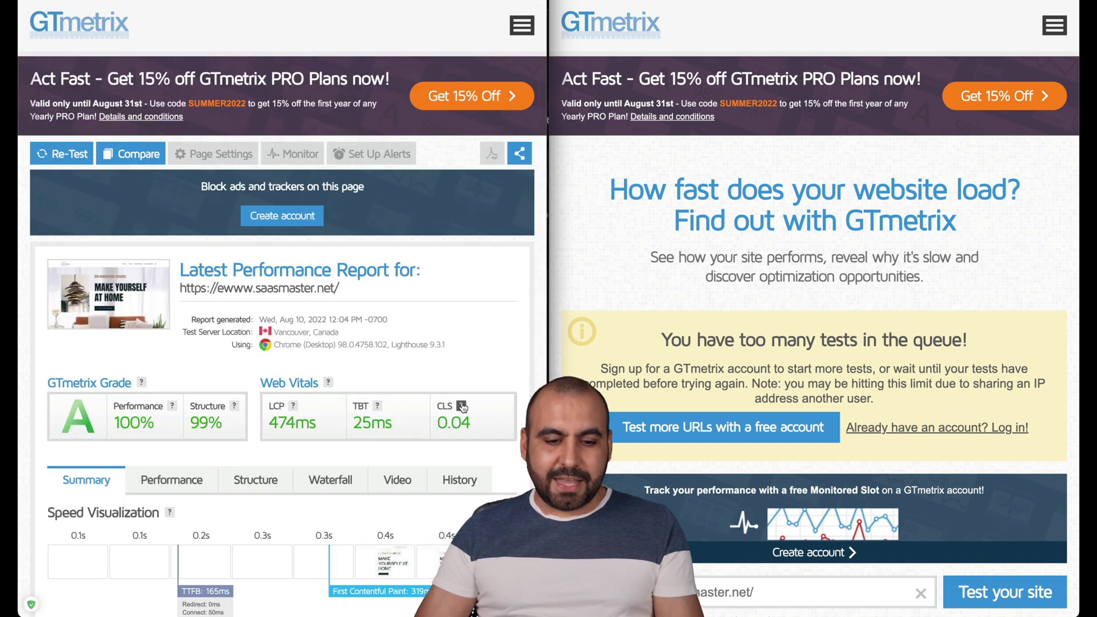
# Scroll both fresh GTmetrix reports to Speed Visualization, comparing 474ms versus 1.3s LCP.
pyautogui.scroll(-1, 733, 407)
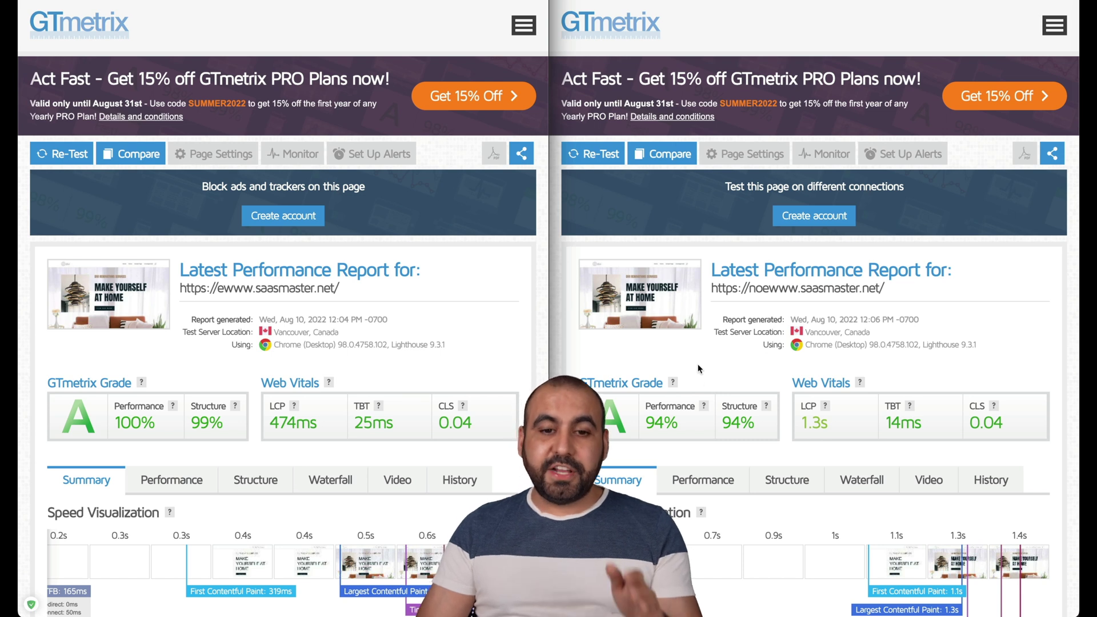
pyautogui.scroll(-1, 455, 370)
pyautogui.scroll(-3, 456, 370)
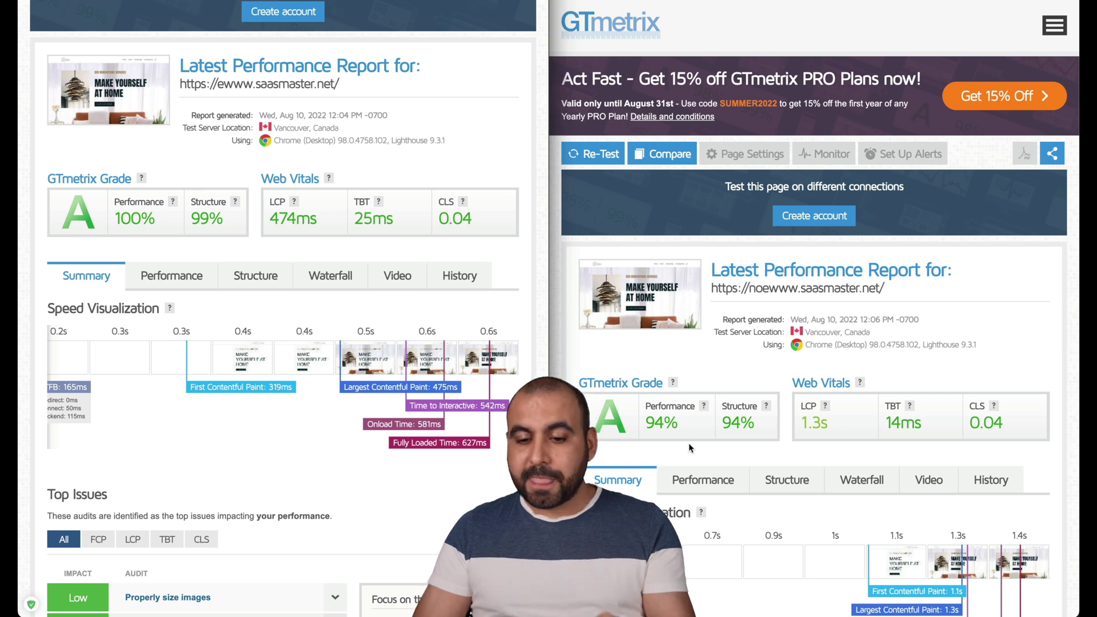
pyautogui.scroll(-2, 708, 452)
pyautogui.scroll(-1, 709, 451)
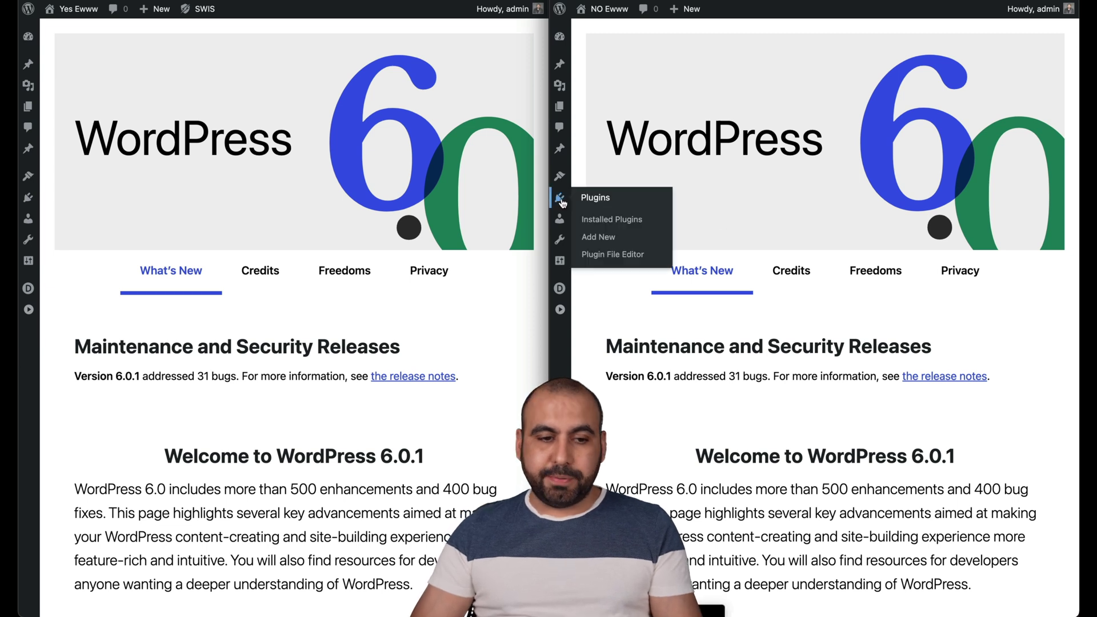
# Show the Plugins lists for the NO Ewww and Yes Ewww sites, widening the Yes Ewww window.
pyautogui.click(561, 200)
pyautogui.click(28, 198)
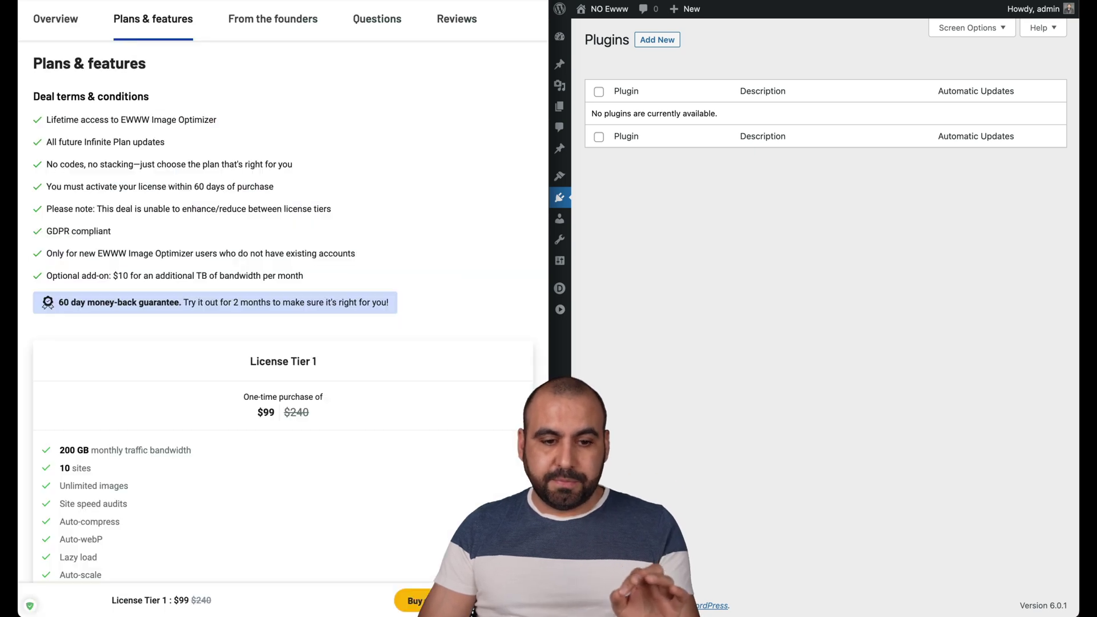
pyautogui.scroll(-8, 223, 384)
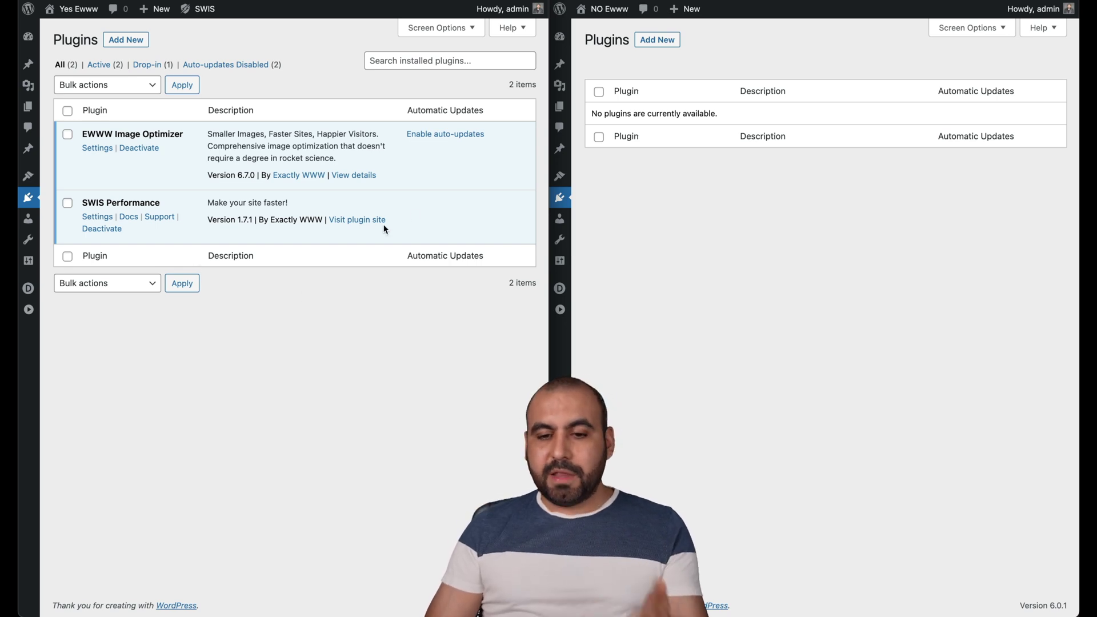
pyautogui.moveTo(548, 171); pyautogui.dragTo(1056, 165)
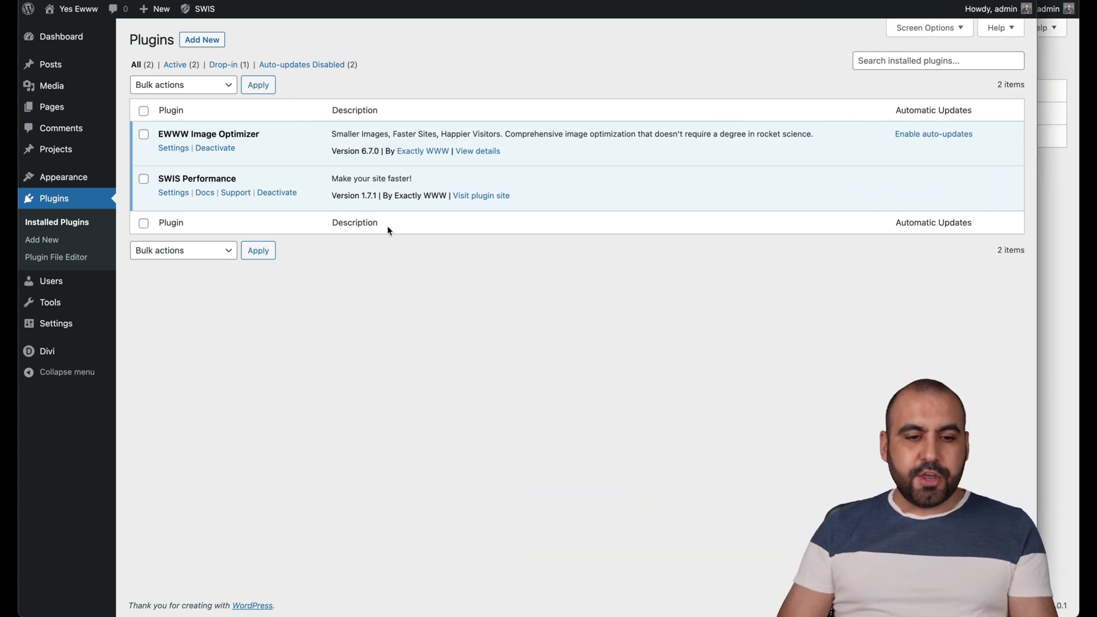
# Review the EWWW Image Optimizer settings on Yes Ewww: 90% optimization score and verified Easy IO.
pyautogui.moveTo(80, 324)
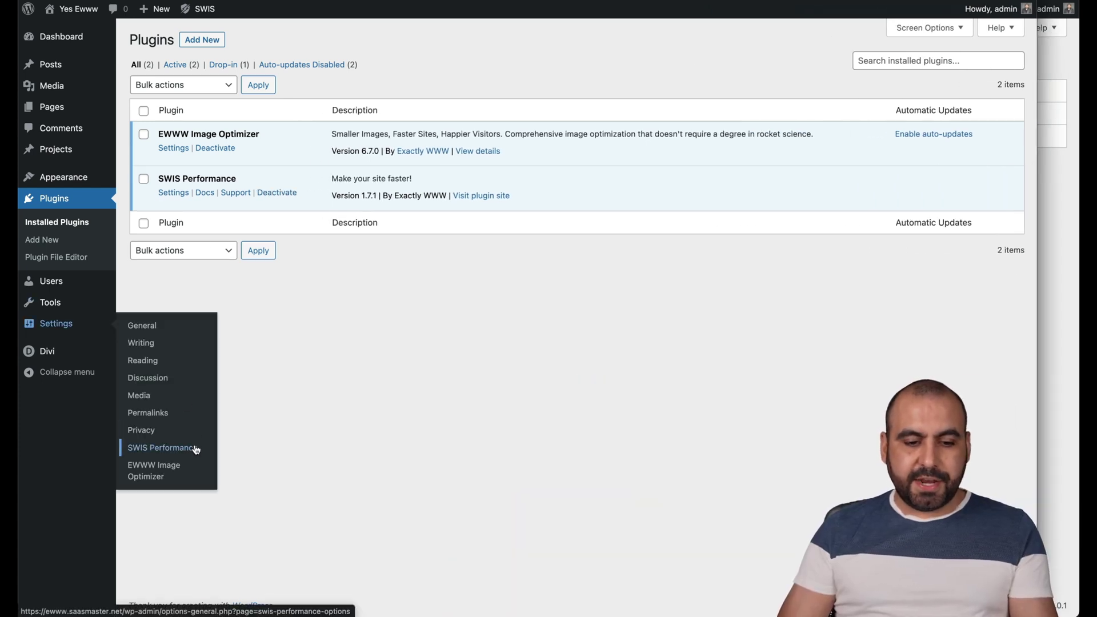
pyautogui.click(156, 477)
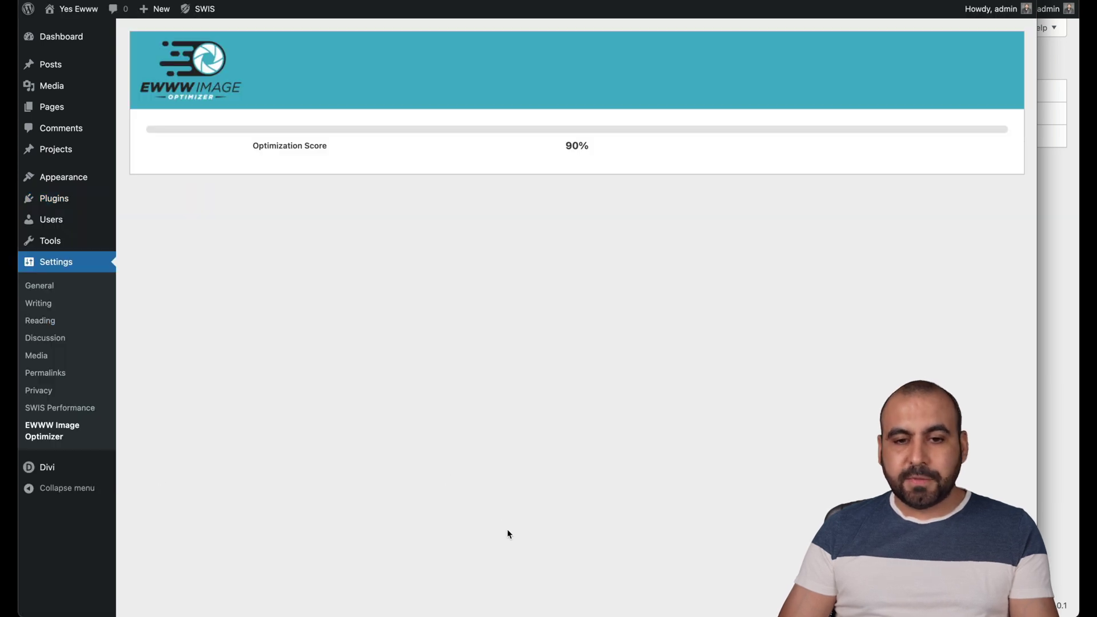
pyautogui.scroll(-1, 536, 469)
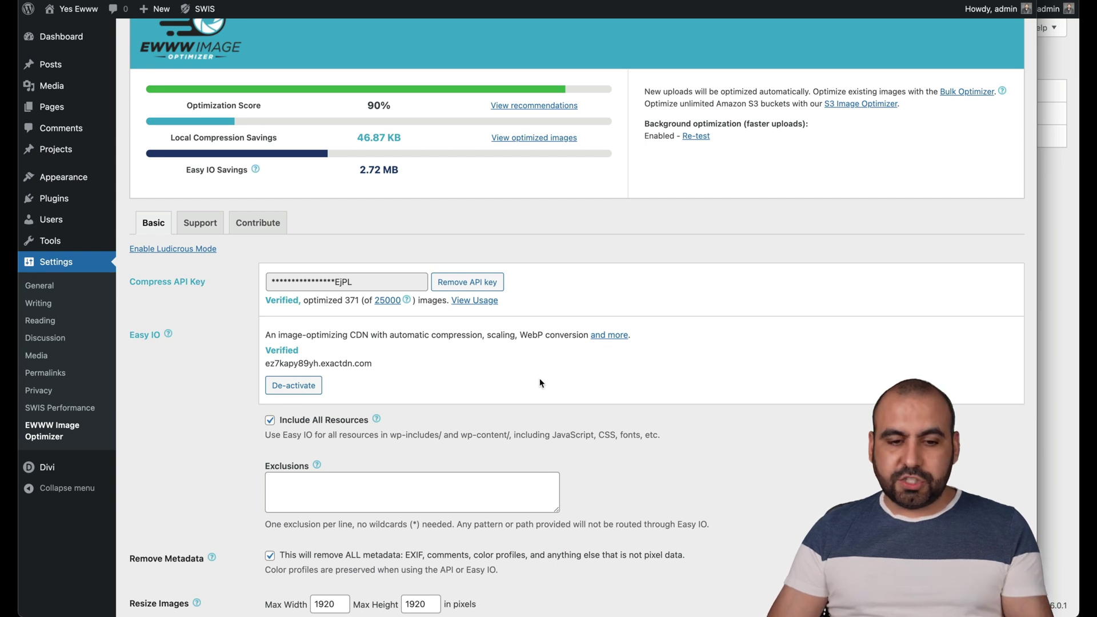
pyautogui.scroll(-5, 540, 383)
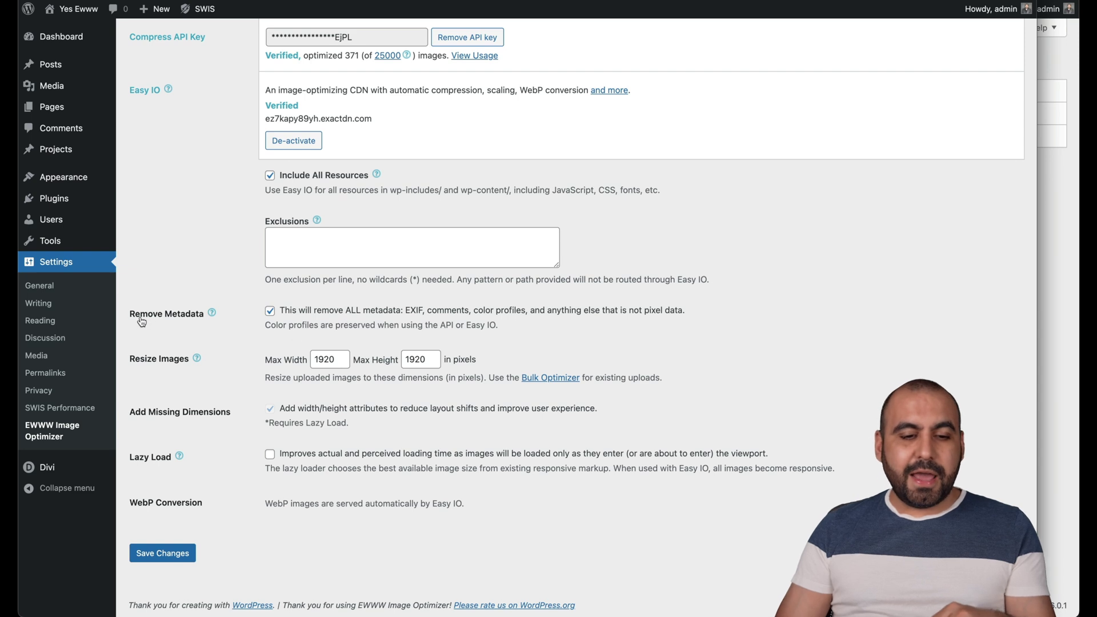
pyautogui.scroll(5, 307, 412)
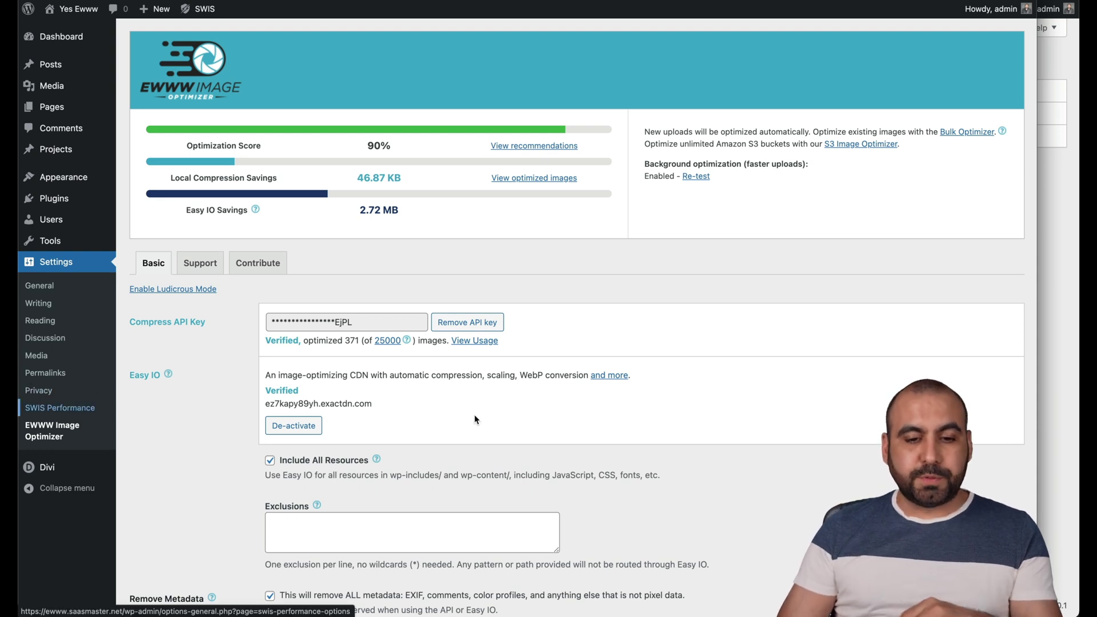
pyautogui.click(60, 407)
# Scroll through SWIS Performance settings showing page caching, cache preload and CSS optimization enabled.
pyautogui.scroll(-2, 751, 458)
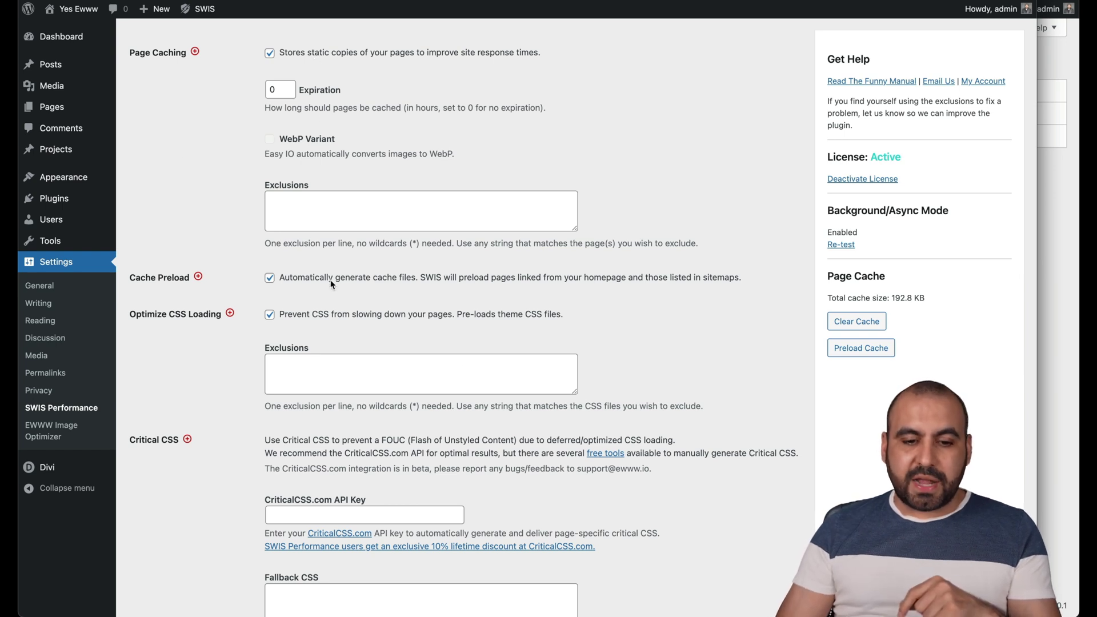
pyautogui.scroll(-7, 332, 284)
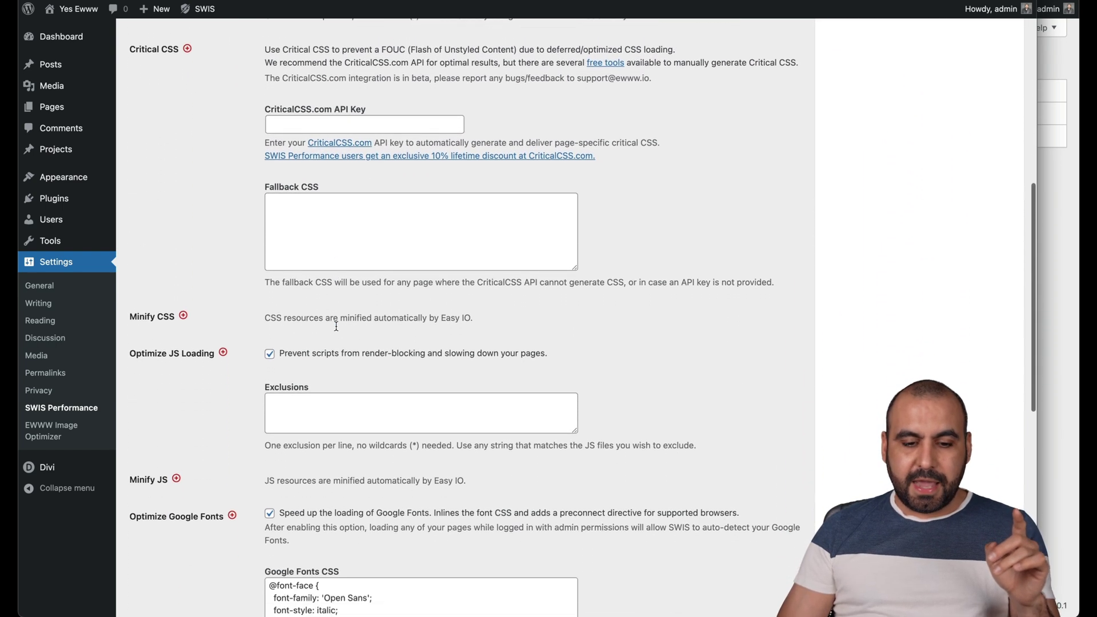
pyautogui.scroll(-10, 336, 326)
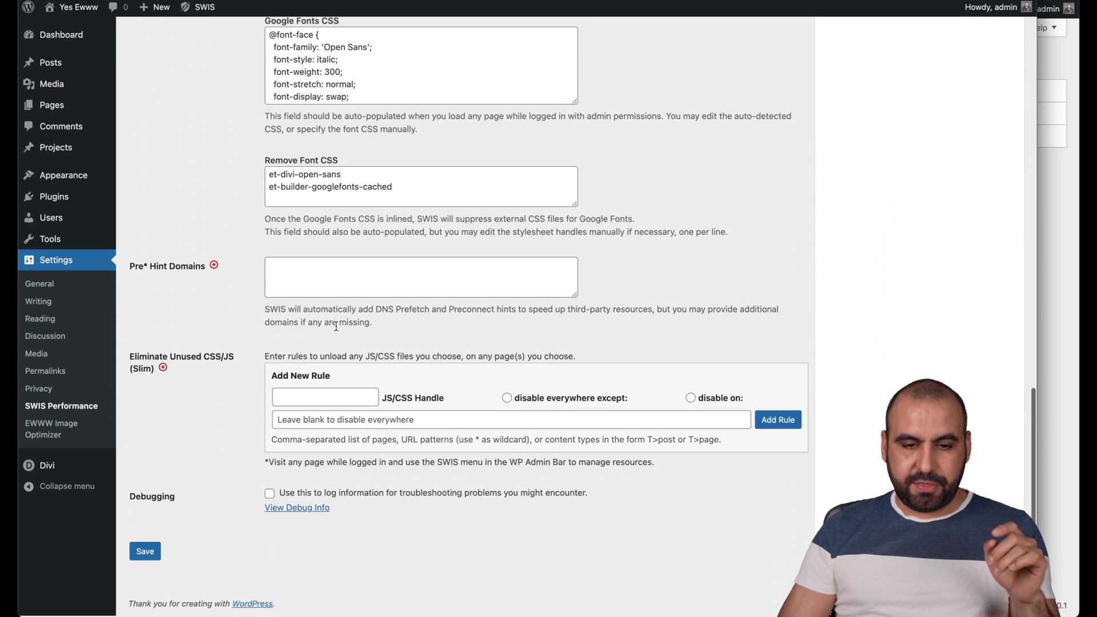
pyautogui.scroll(11, 336, 326)
pyautogui.scroll(6, 336, 326)
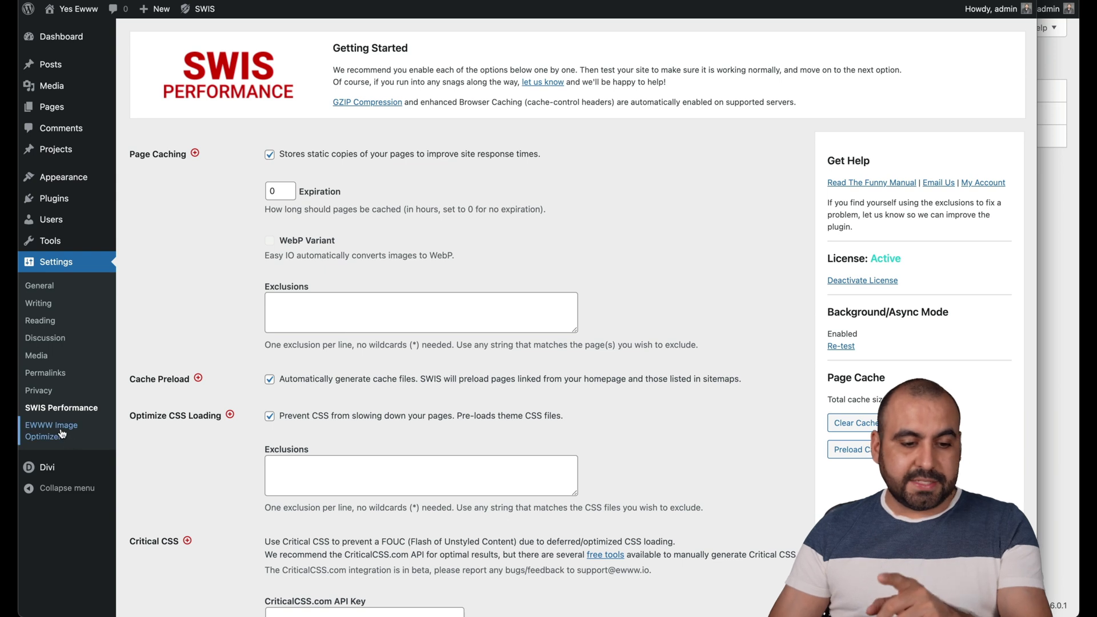
pyautogui.click(61, 434)
# Return to the top of EWWW settings and bring forward the ewww PageSpeed mobile report.
pyautogui.scroll(-2, 431, 463)
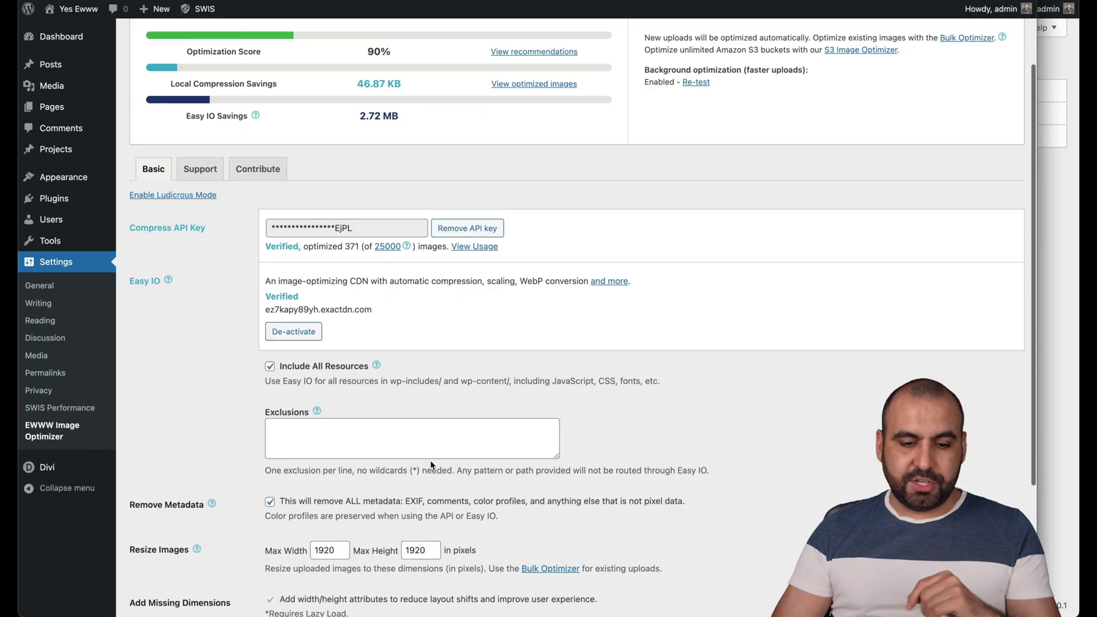
pyautogui.scroll(-4, 431, 464)
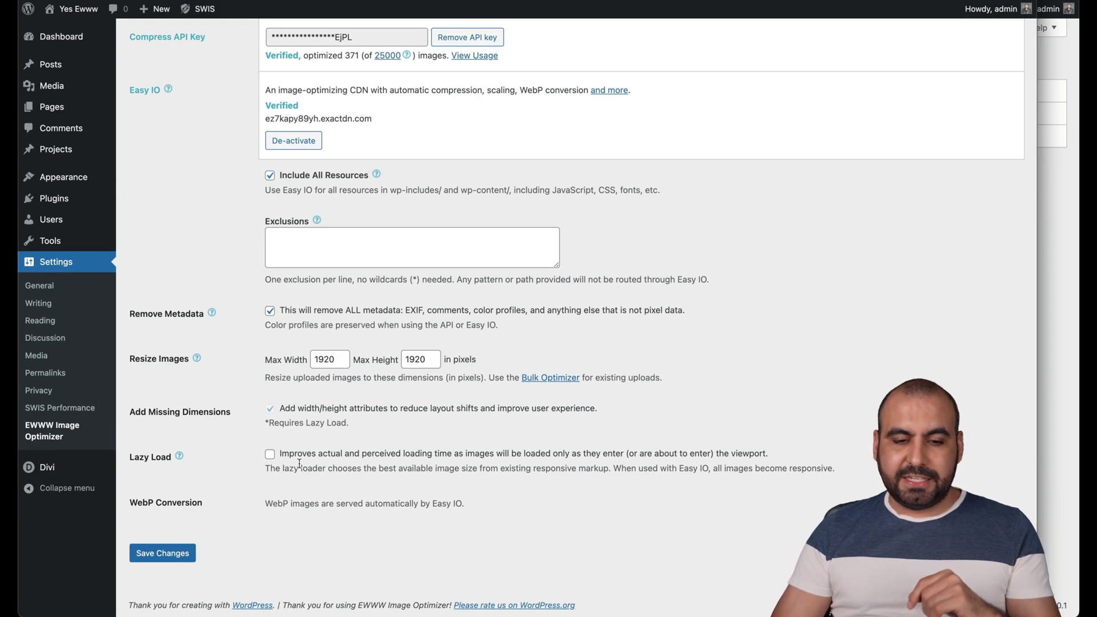
pyautogui.scroll(6, 323, 460)
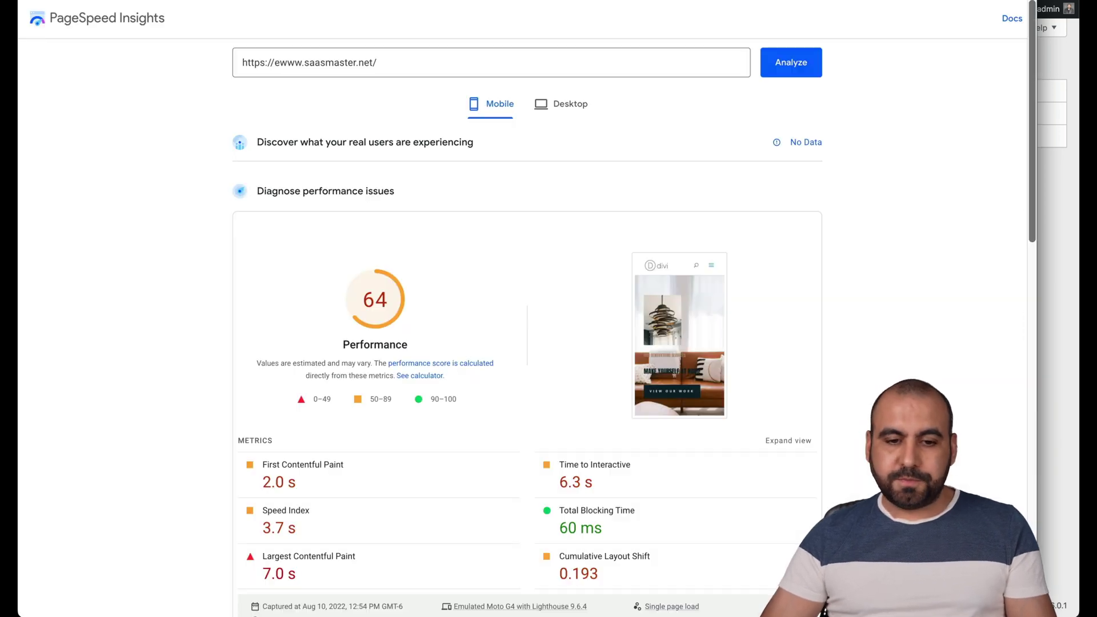
pyautogui.click(633, 1)
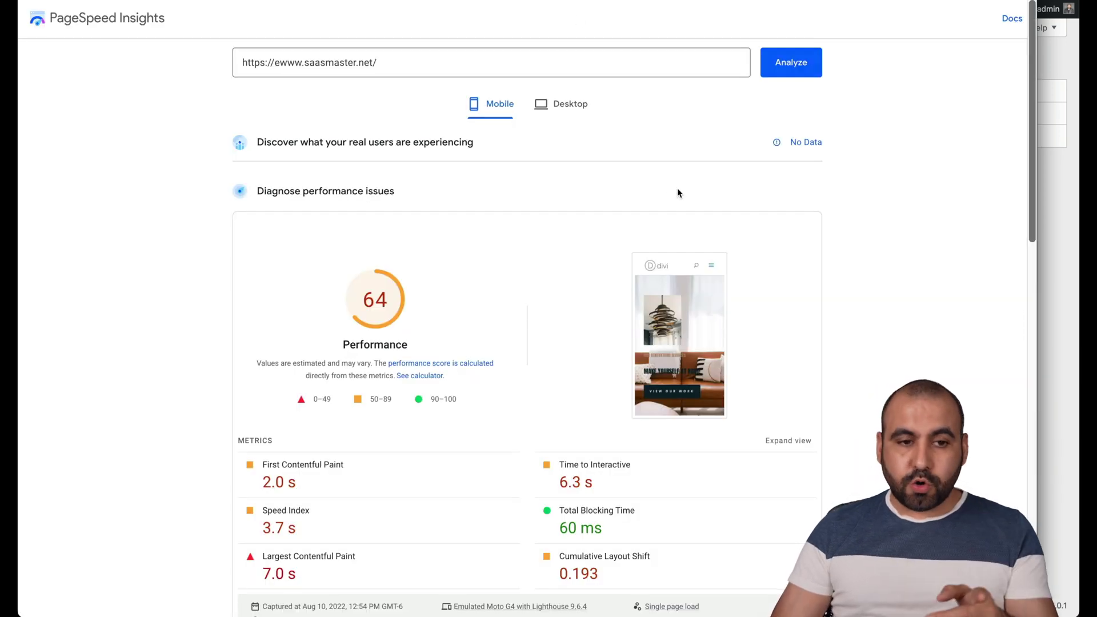
# Tile the ewww and noewww PageSpeed reports side by side and re-analyze noewww.saasmaster.net.
pyautogui.moveTo(1035, 124); pyautogui.dragTo(549, 142)
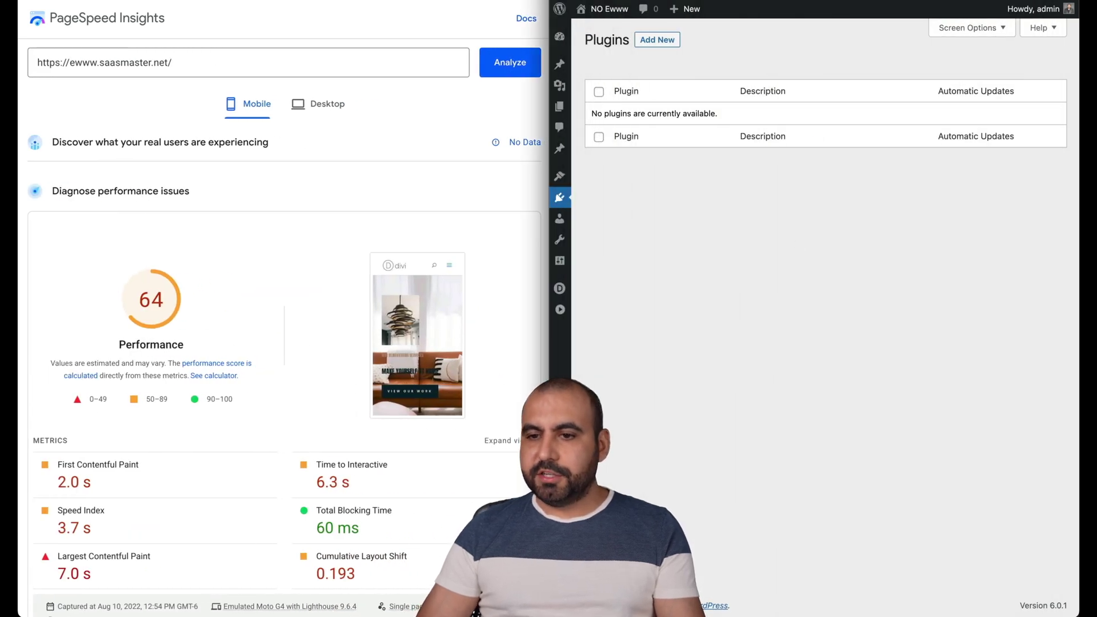
pyautogui.press('super+grave')
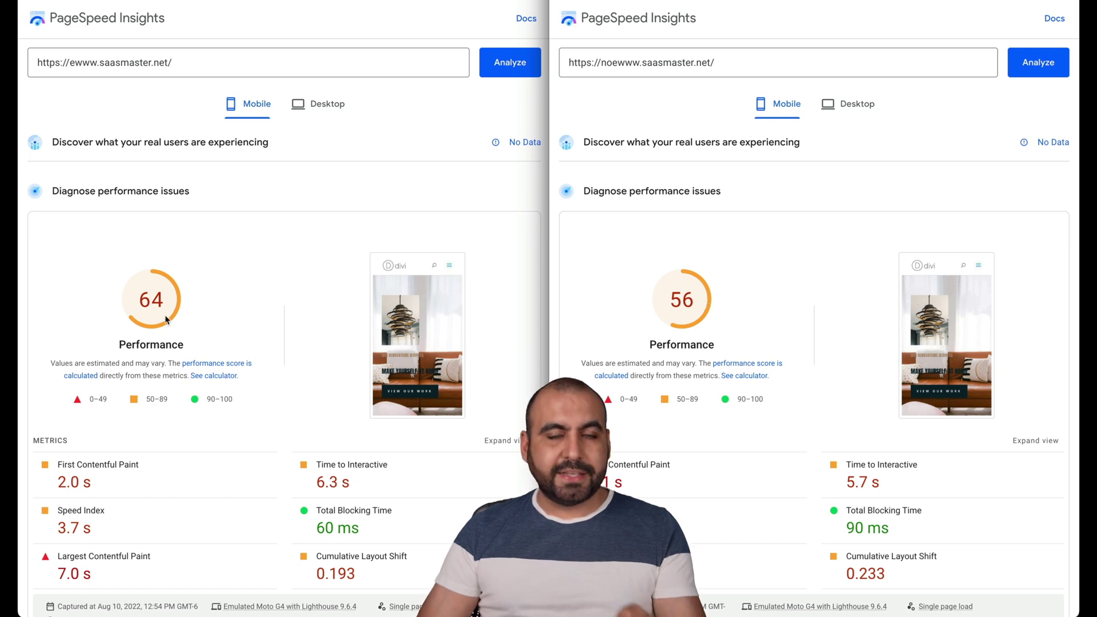
pyautogui.click(1031, 67)
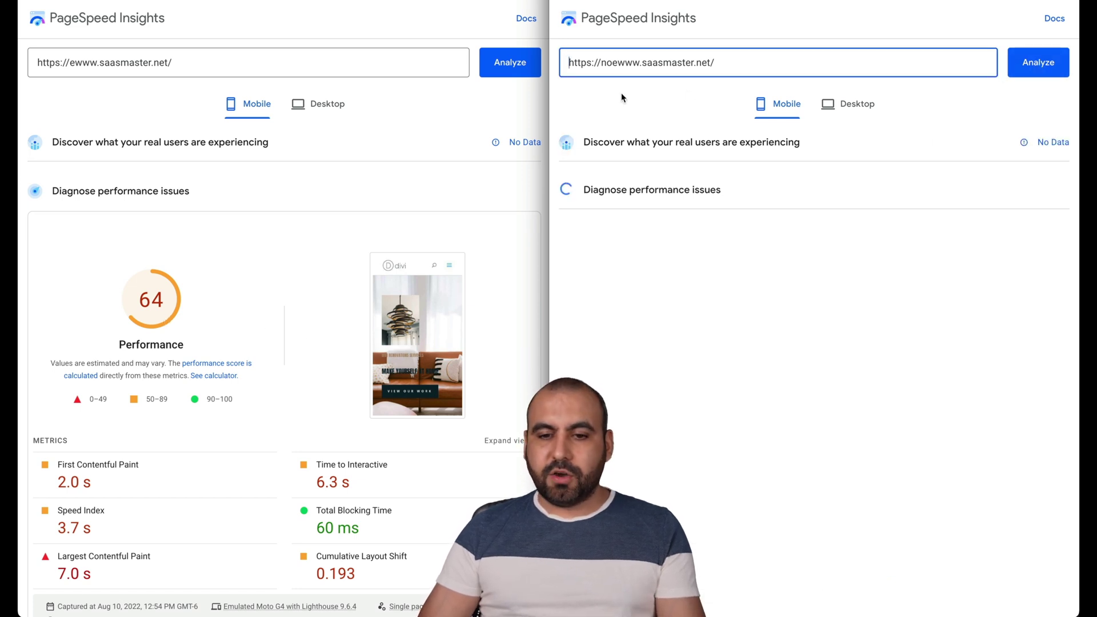
# Re-analyze ewww.saasmaster.net and compare its 63 score and 7.0 s LCP against noewww's 58.
pyautogui.click(524, 62)
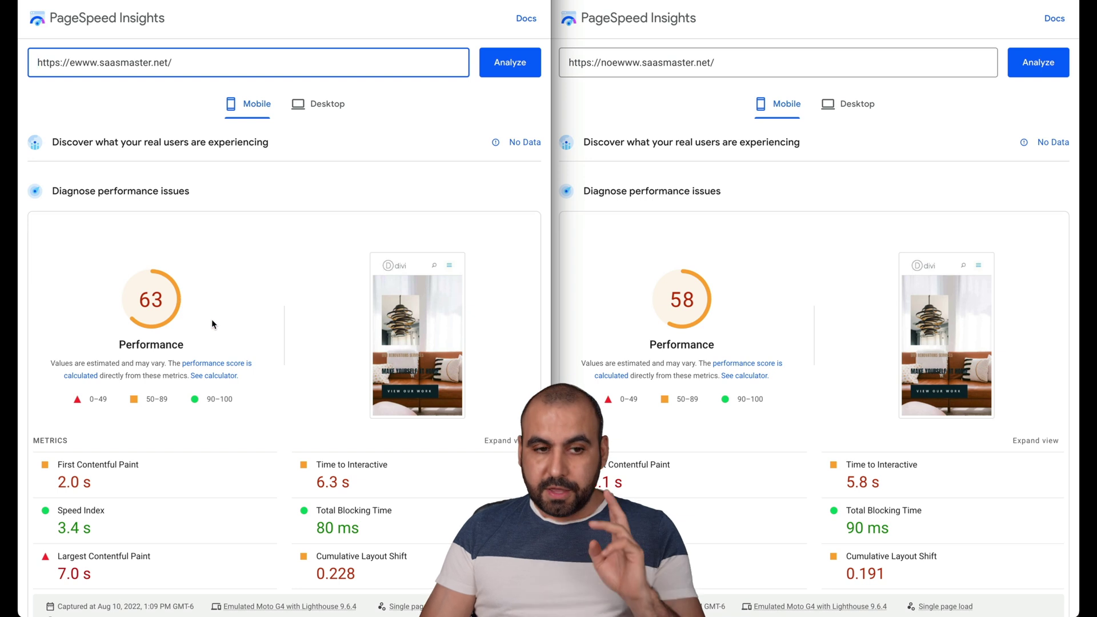
pyautogui.scroll(-5, 211, 319)
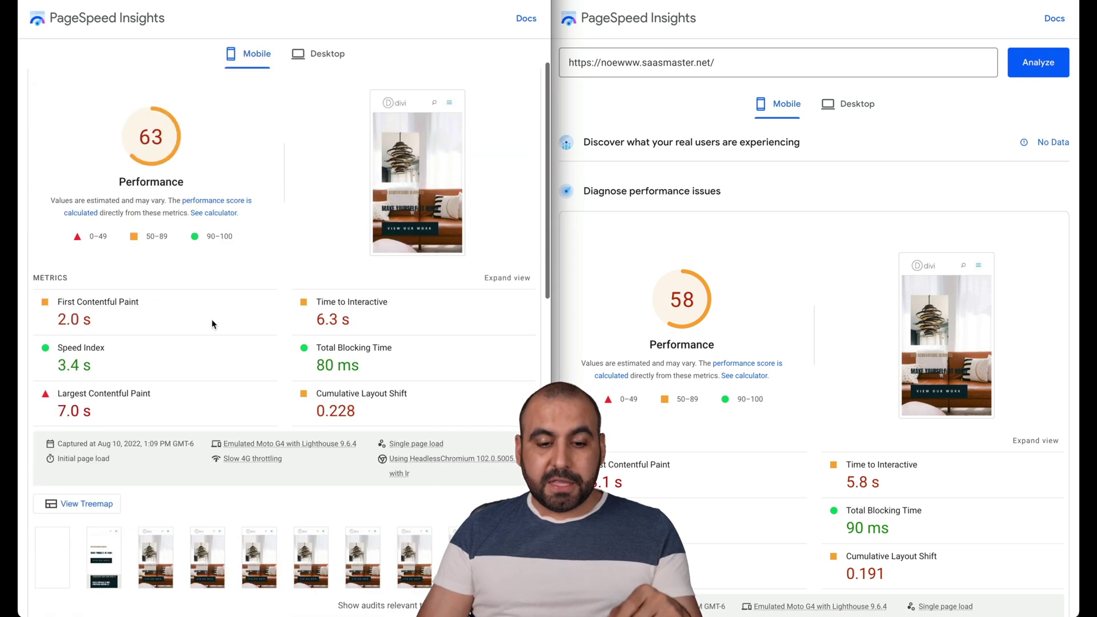
pyautogui.scroll(-1, 213, 324)
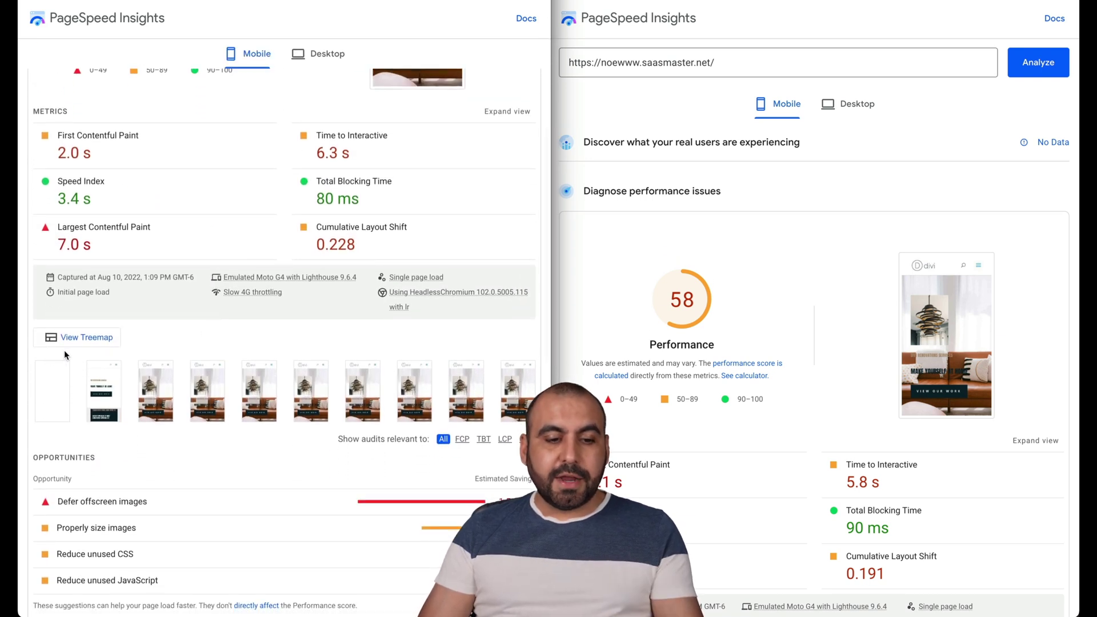
pyautogui.scroll(-6, 685, 359)
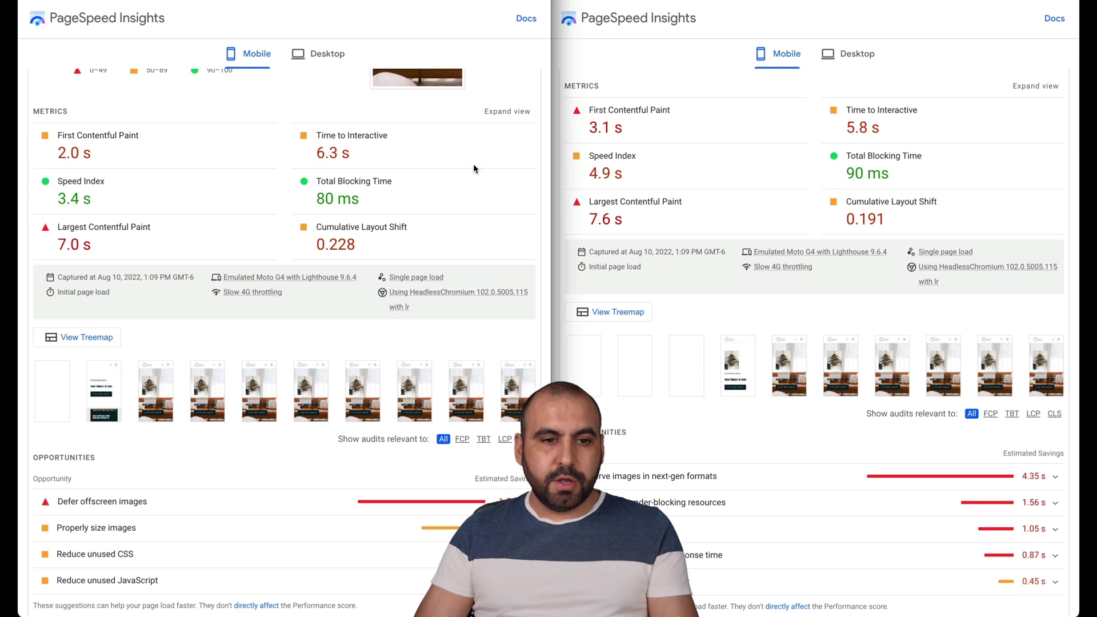
pyautogui.scroll(6, 260, 194)
pyautogui.doubleClick(129, 61)
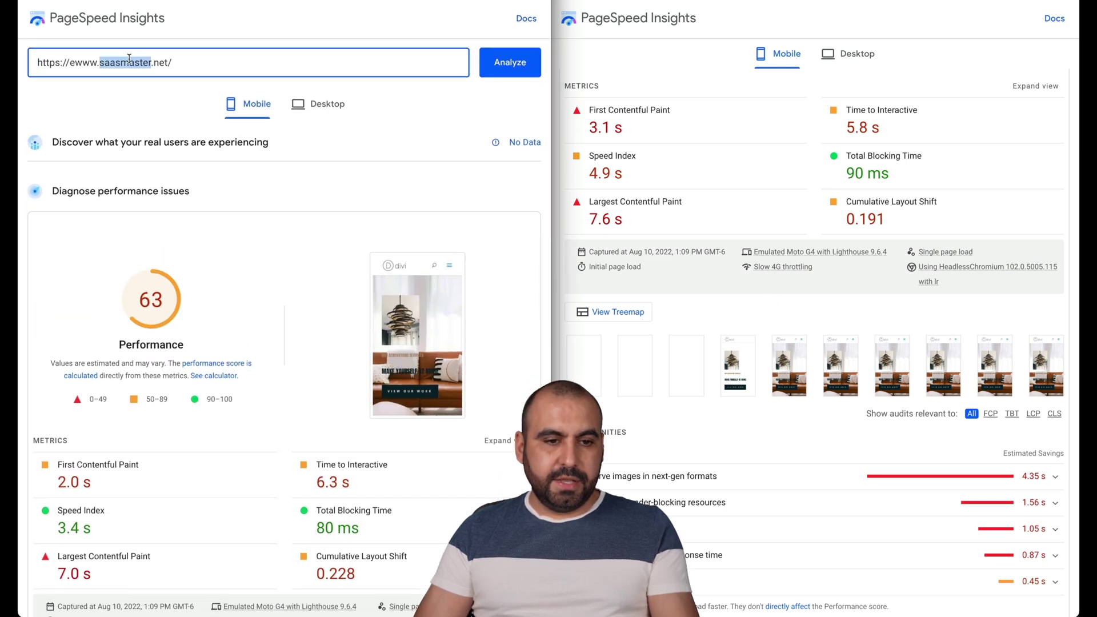
pyautogui.click(128, 60)
pyautogui.hotkey('ctrl', 'c')
pyautogui.scroll(6, 718, 318)
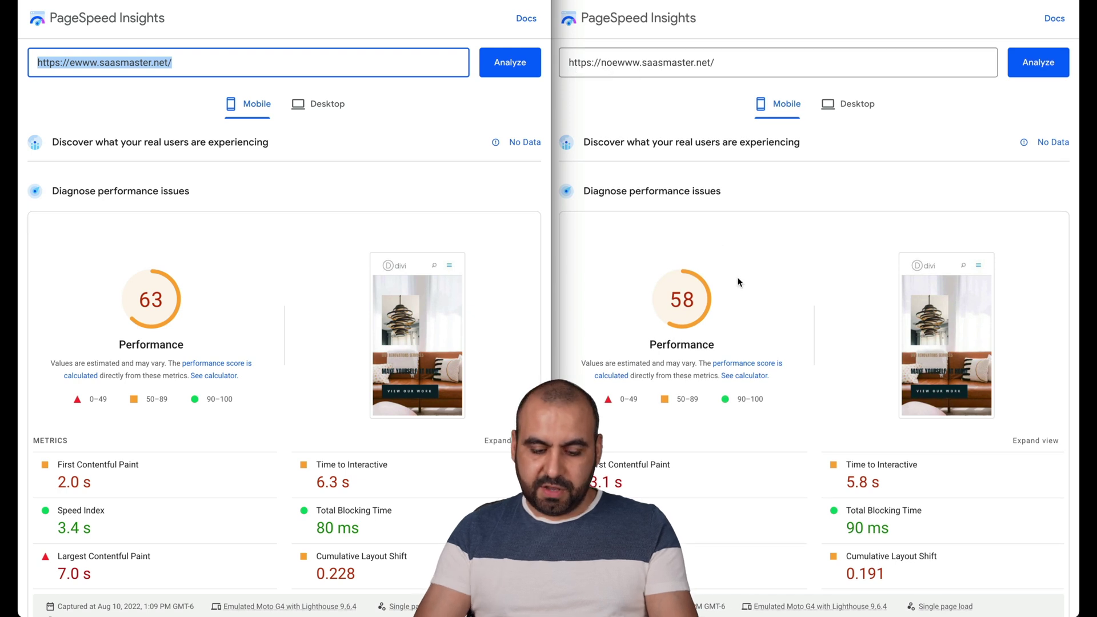
pyautogui.hotkey('ctrl', 'shift', 'n')
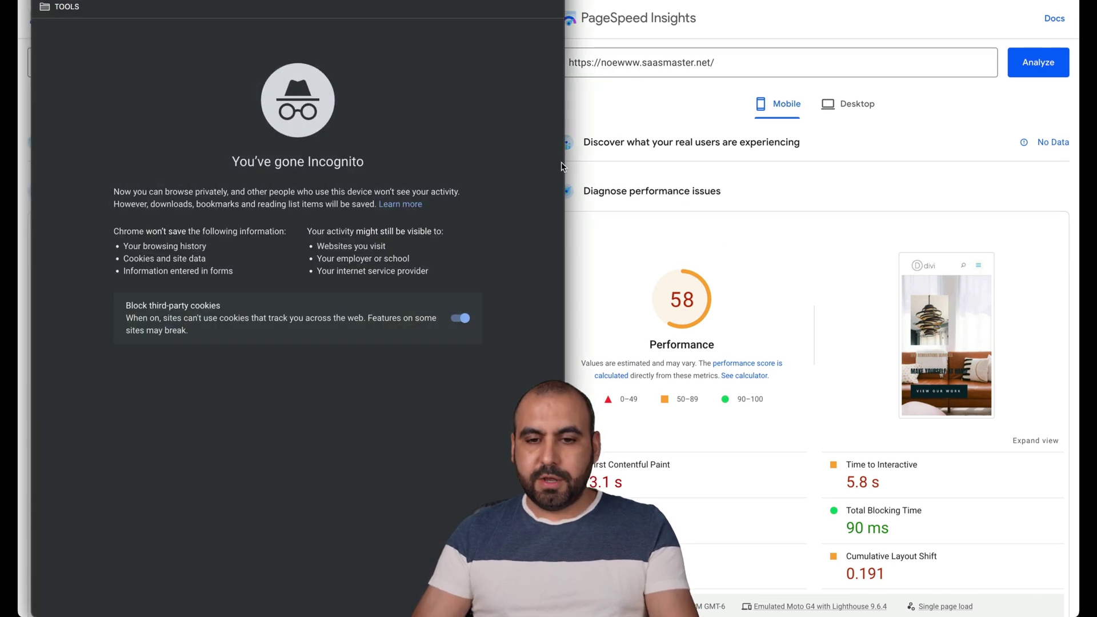
pyautogui.moveTo(566, 165); pyautogui.dragTo(995, 165)
pyautogui.hotkey('ctrl', 'v')
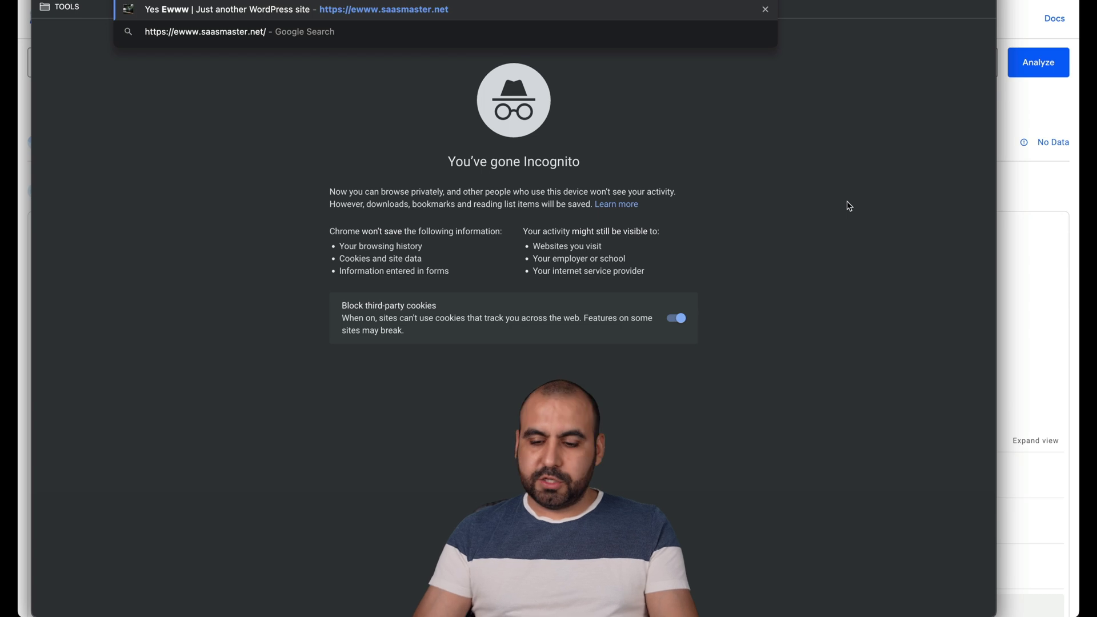
pyautogui.press('Return')
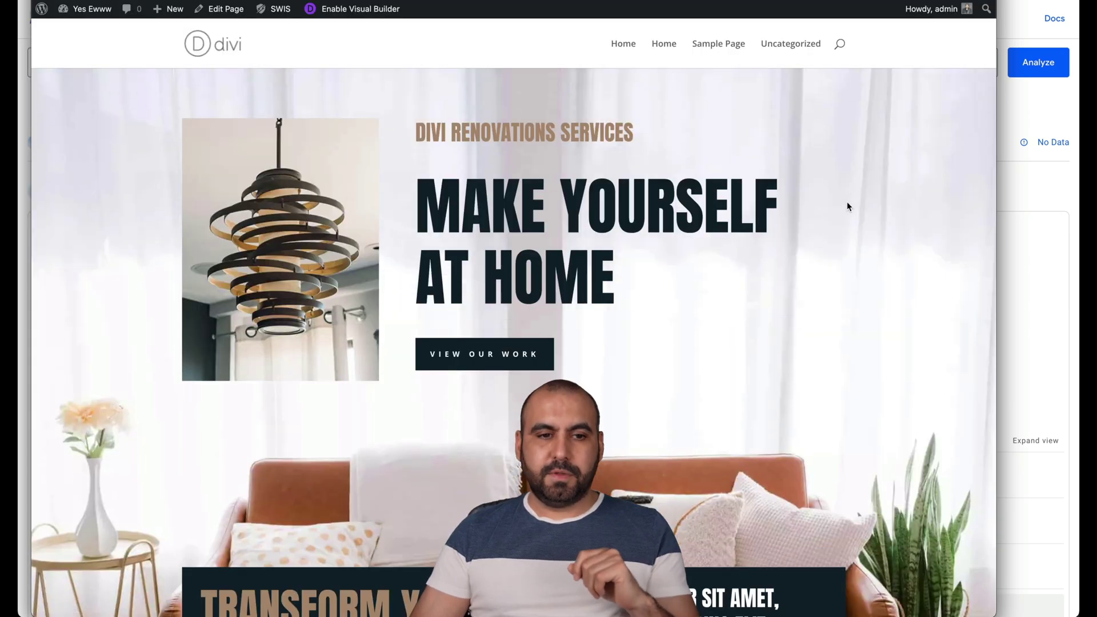
pyautogui.scroll(-10, 815, 336)
pyautogui.scroll(-10, 816, 334)
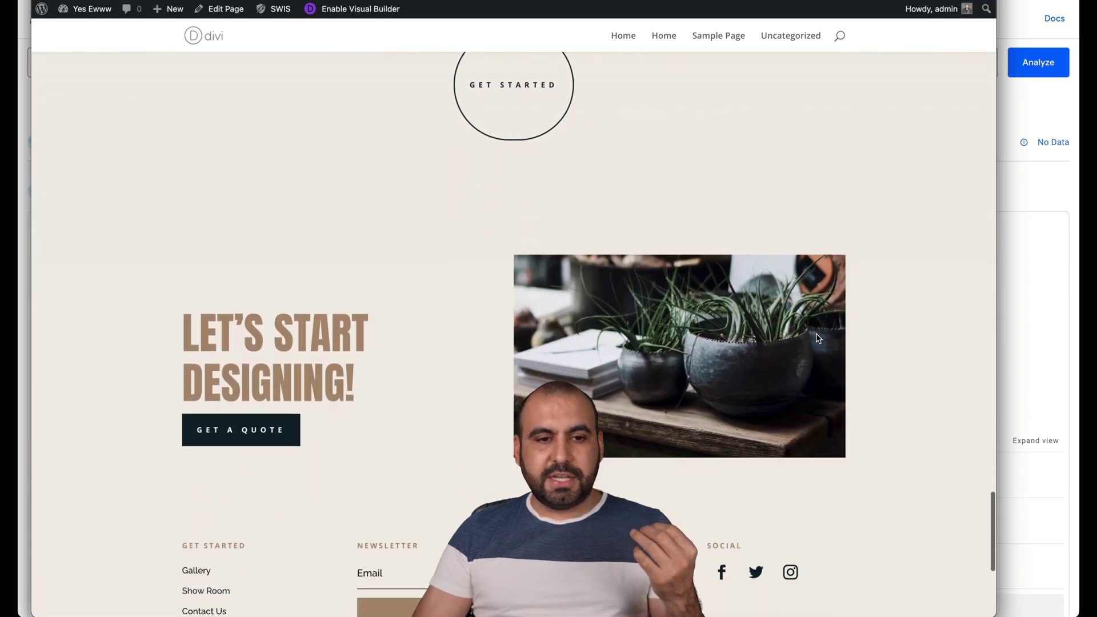
pyautogui.press('super+w')
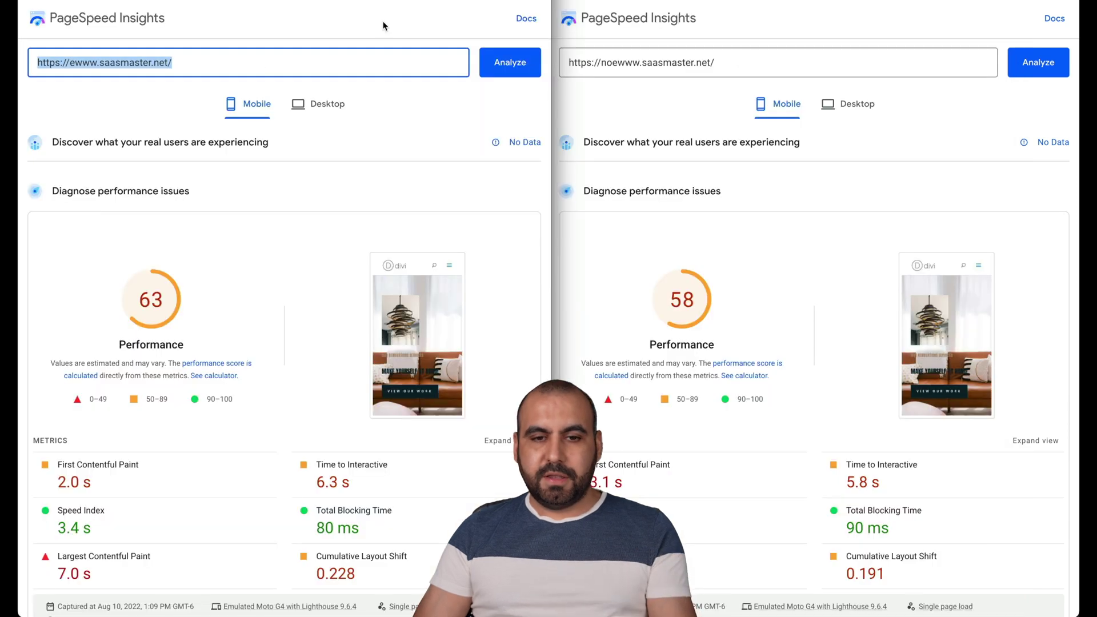
pyautogui.press('super+shift+n')
pyautogui.press('super+v')
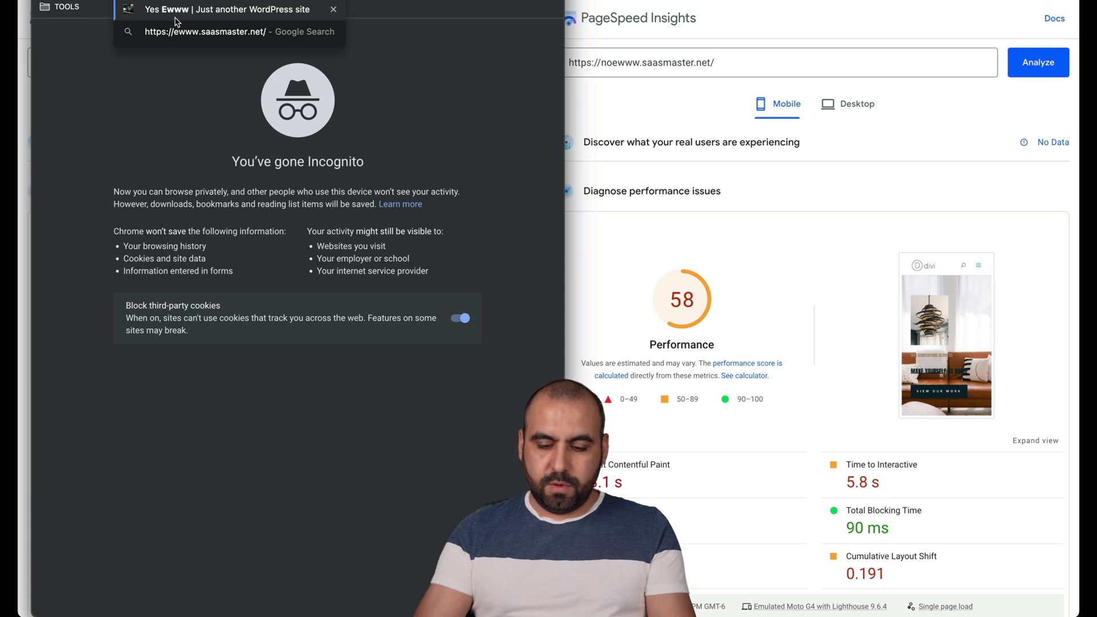
pyautogui.write('no')
pyautogui.press('Return')
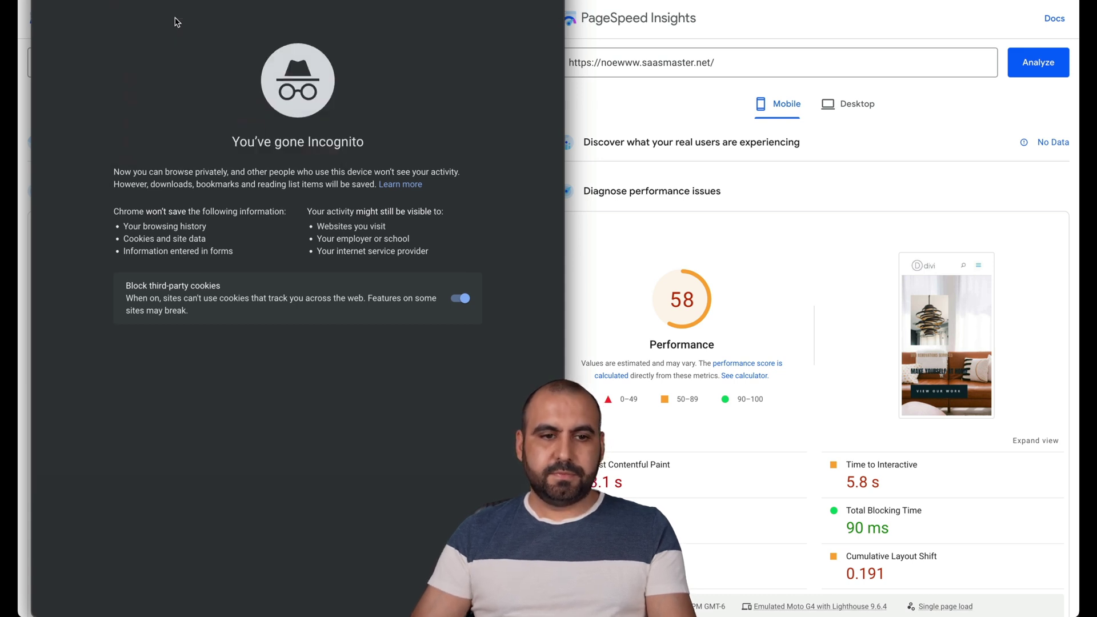
pyautogui.scroll(-3, 293, 334)
pyautogui.scroll(-15, 292, 333)
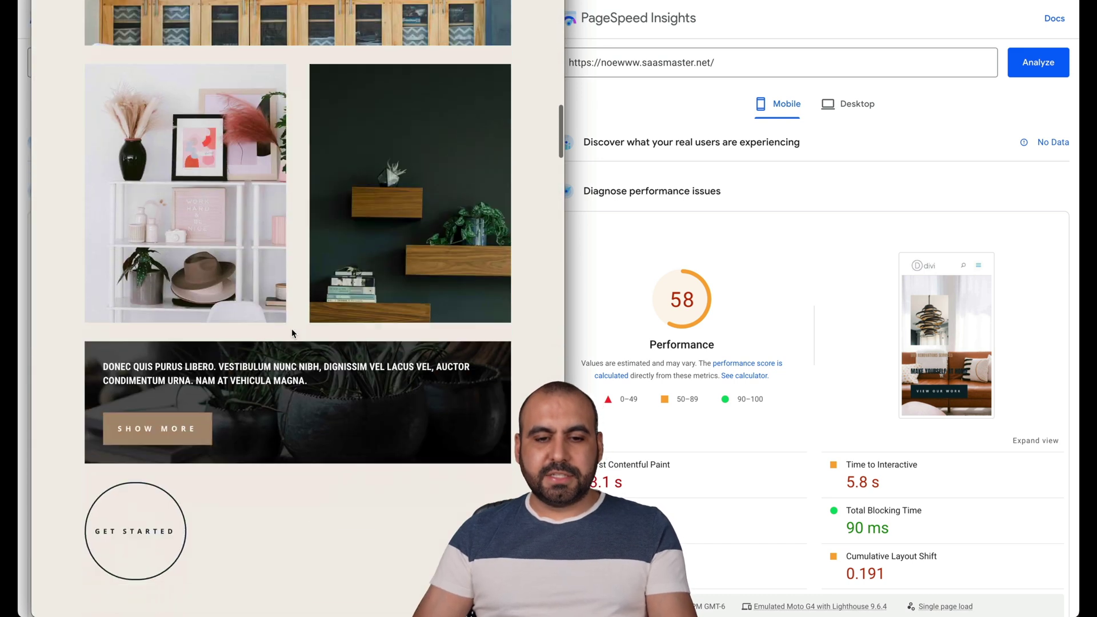
pyautogui.scroll(-15, 291, 331)
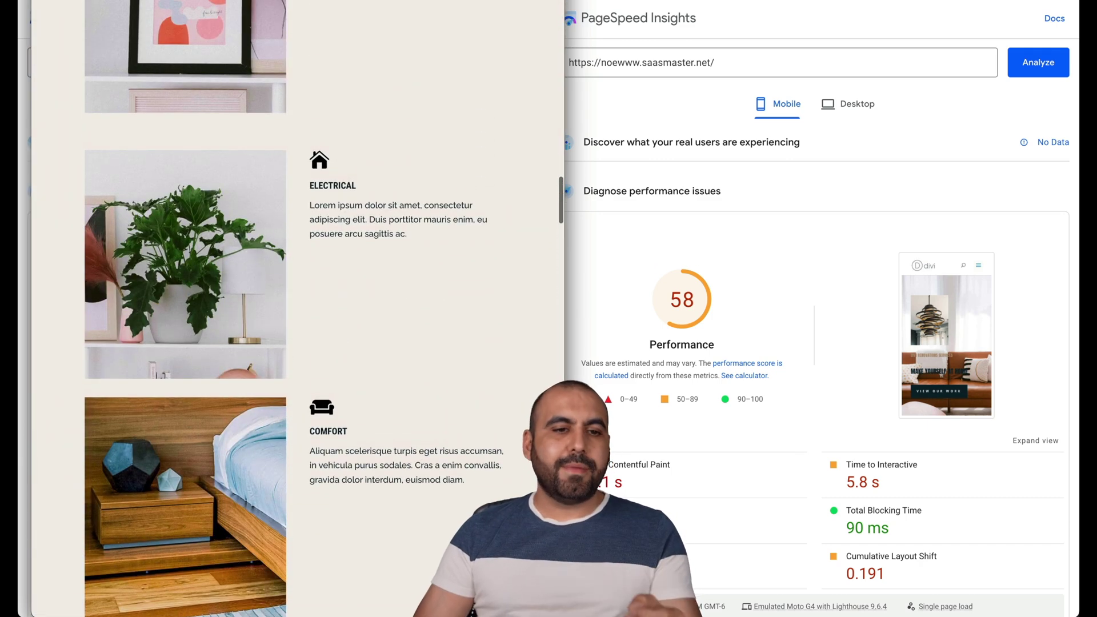
pyautogui.hotkey('ctrl', 'w')
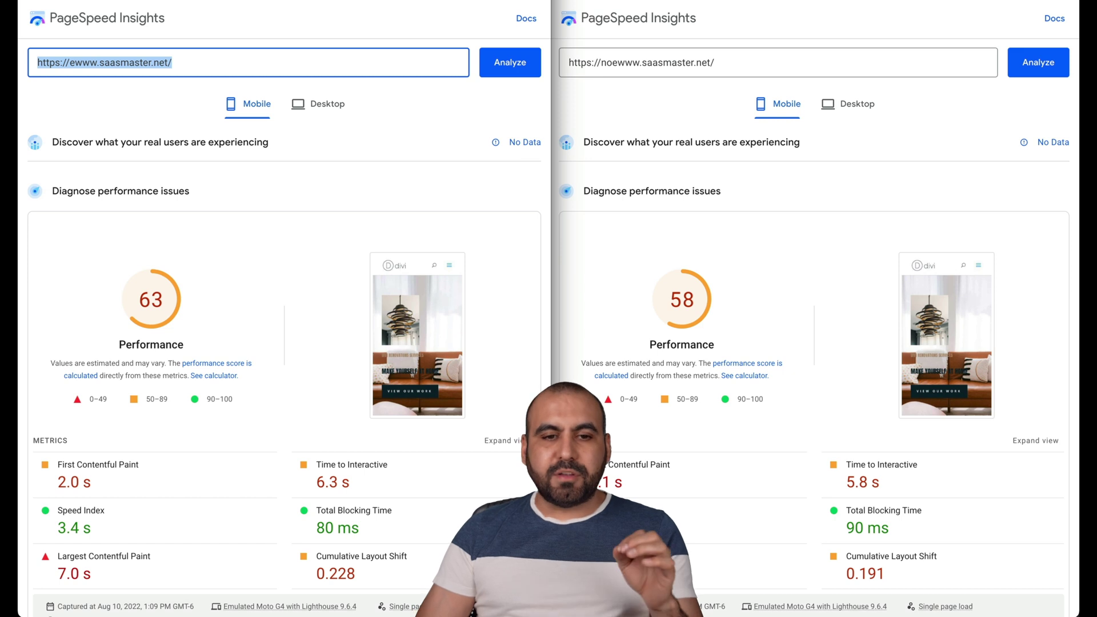
pyautogui.hotkey('ctrl', 'w')
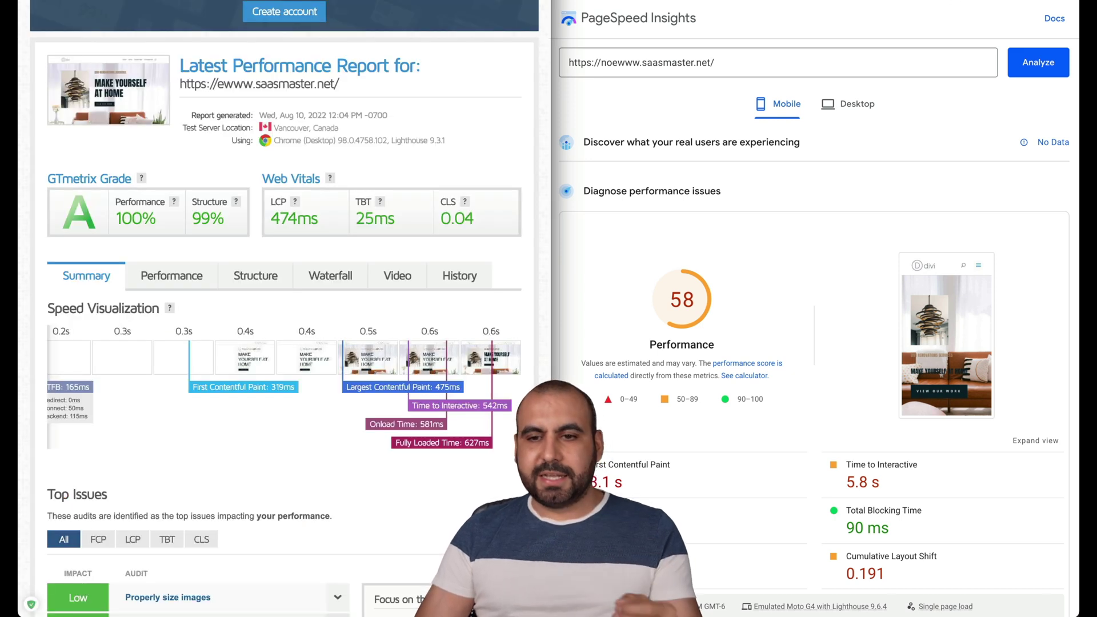
# Close the current tab to reveal noewww's GTmetrix report: grade A, 94% performance.
pyautogui.hotkey('ctrl', 'w')
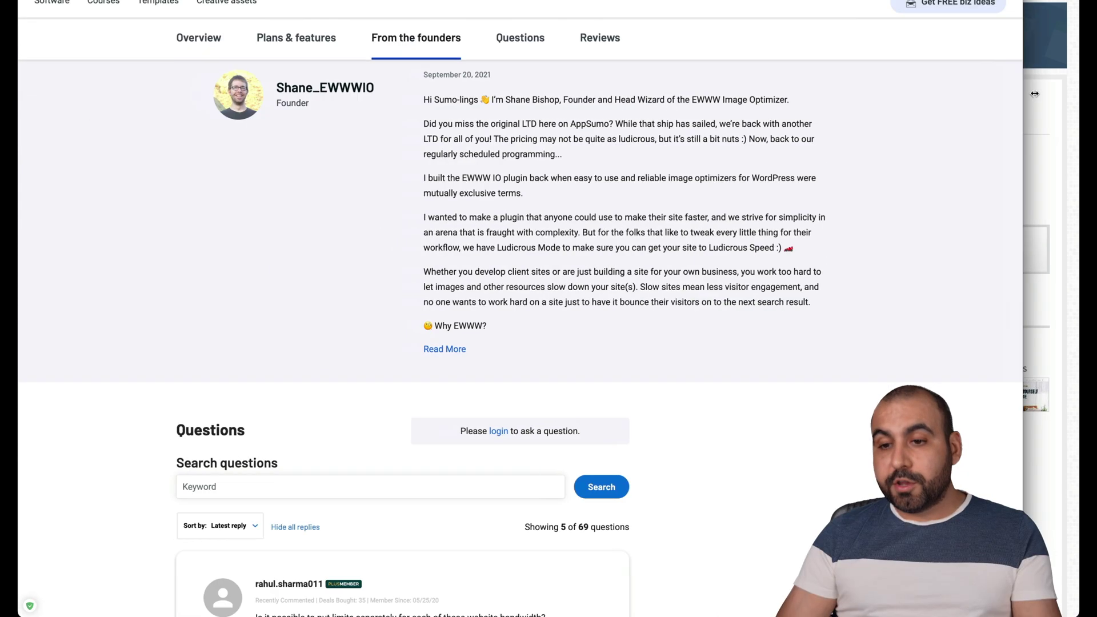
# Widen the AppSumo window and scroll the EWWW Image Optimizer deal to the $99 License Tier 1 card.
pyautogui.moveTo(1035, 93); pyautogui.dragTo(1059, 94)
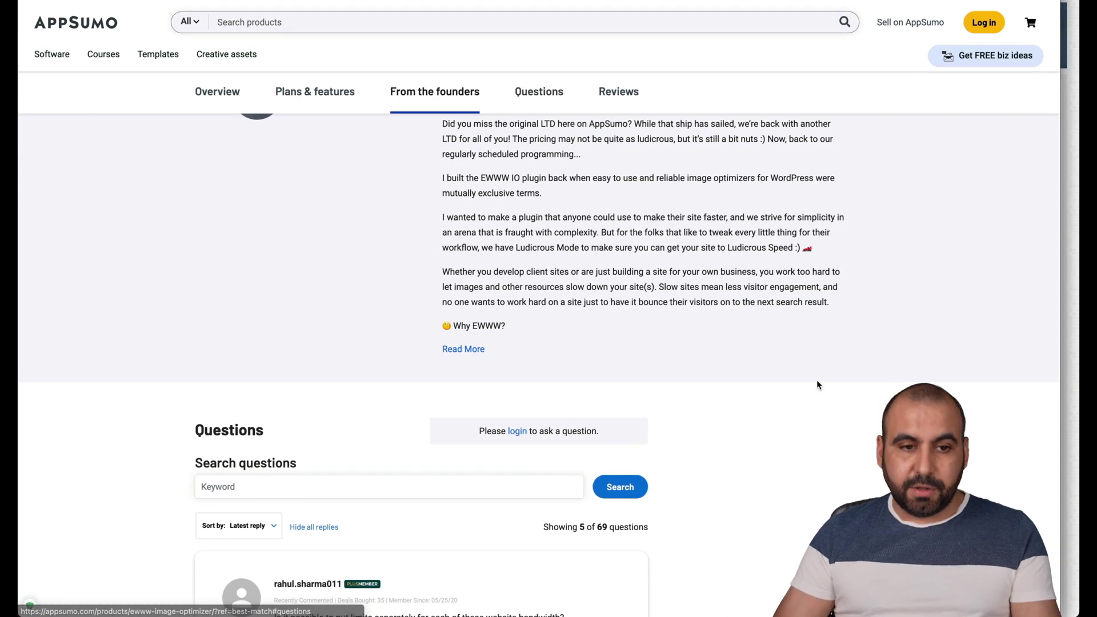
pyautogui.scroll(-4, 817, 379)
pyautogui.scroll(15, 817, 380)
pyautogui.scroll(-6, 817, 380)
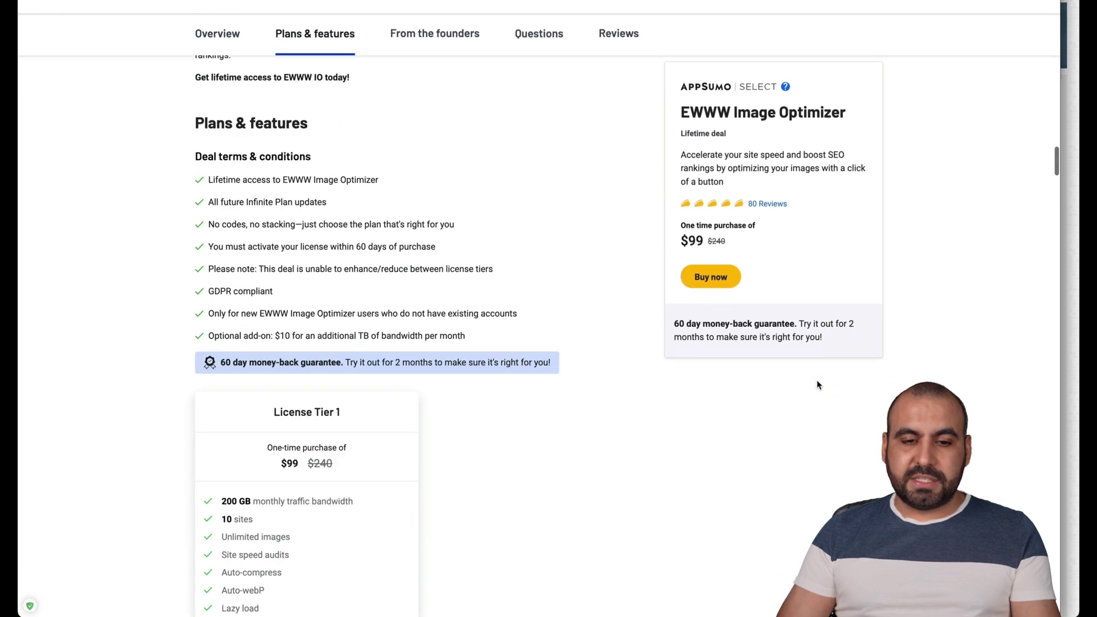